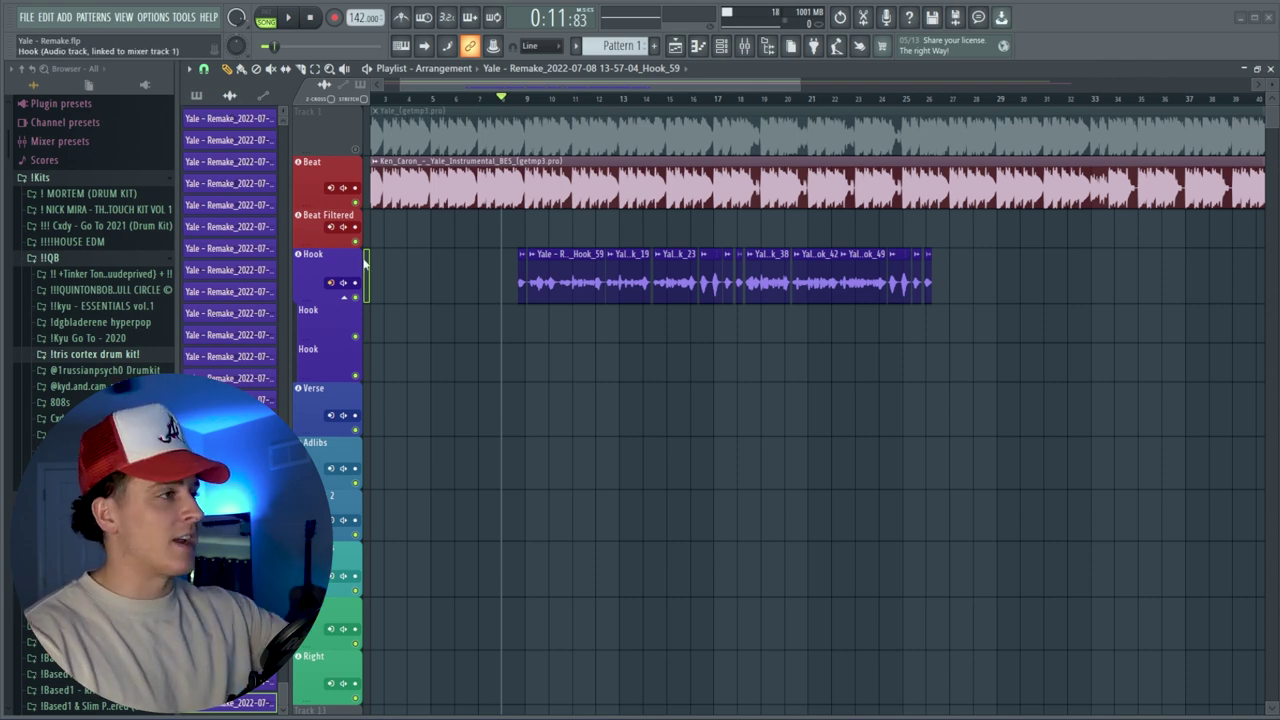
Check the mixer and the channel settings of the Hook_59 vocal clip.
click(745, 47)
click(745, 47)
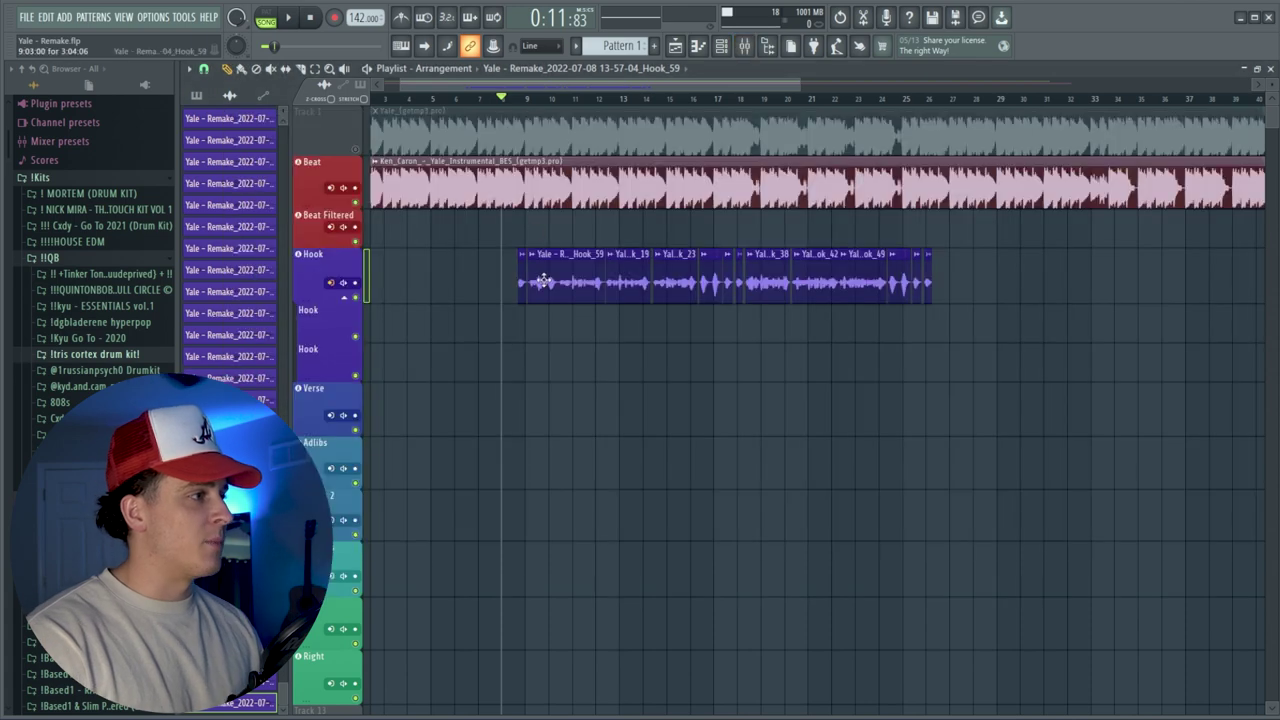
double_click(541, 281)
click(586, 168)
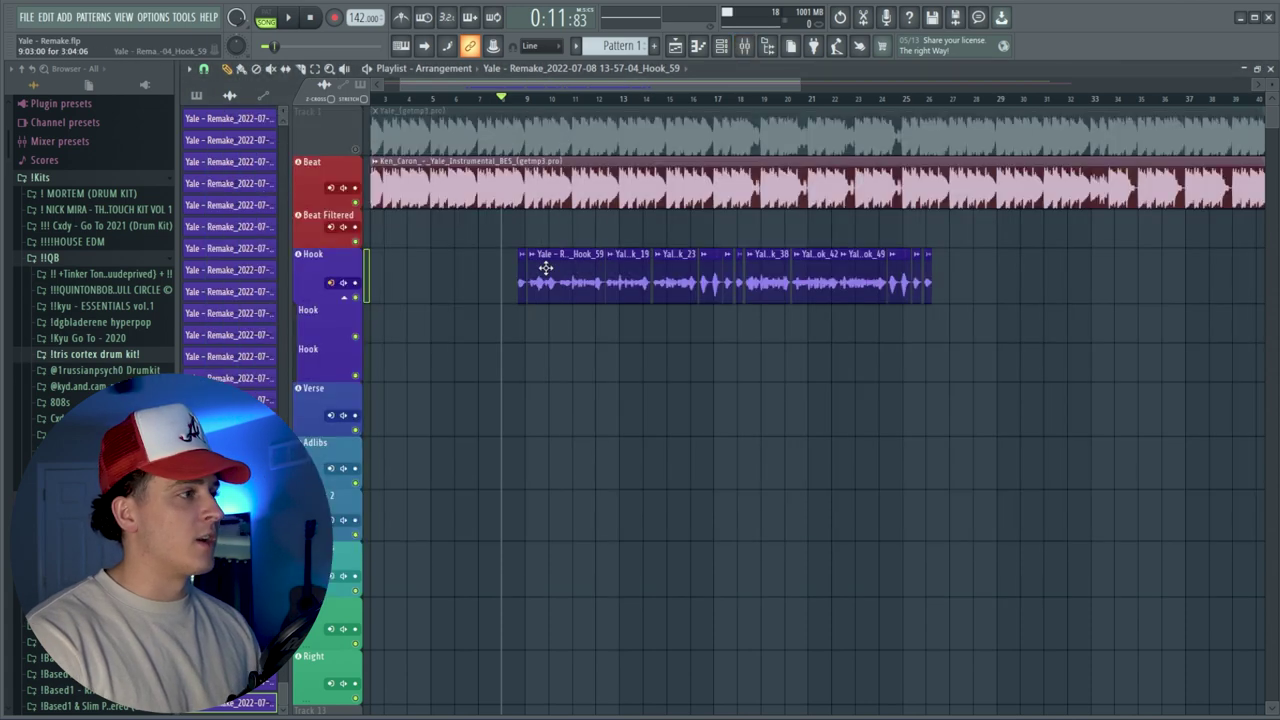
Try the Hook_59 clip on the Verse track to check its mixer routing, and return it to the Hook track.
drag(543, 281, 543, 414)
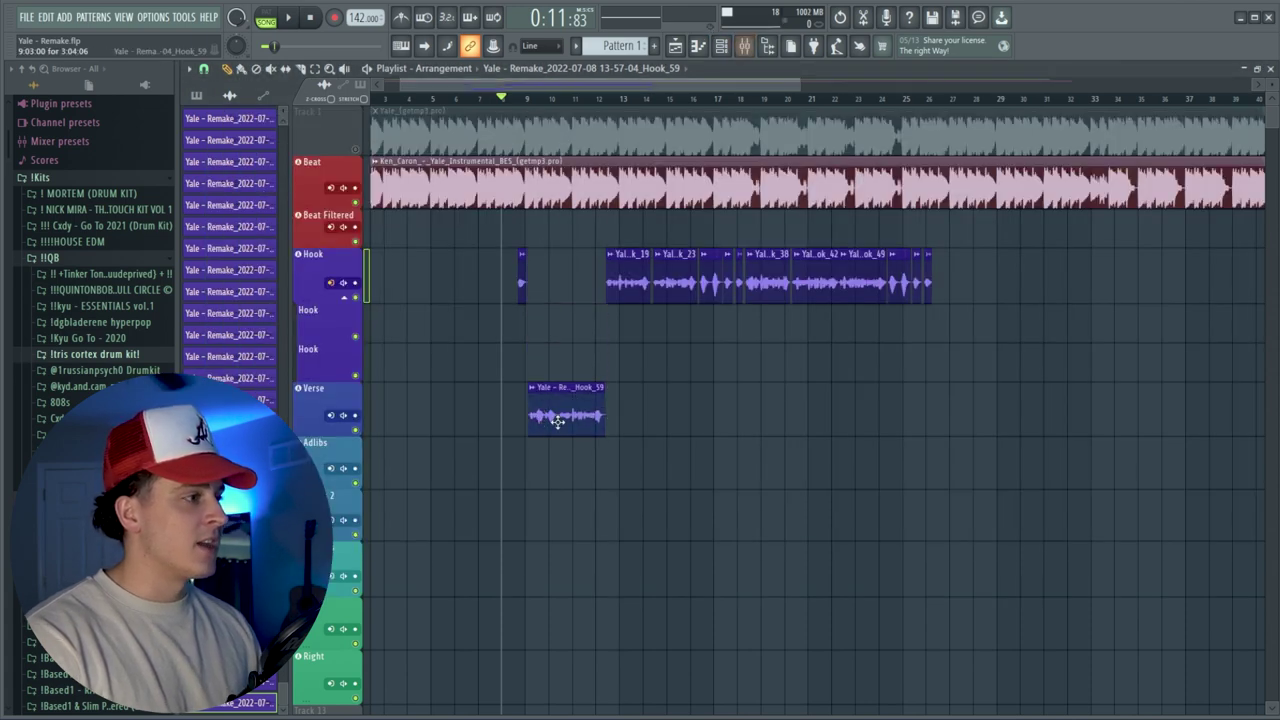
double_click(556, 421)
click(591, 152)
key(F9)
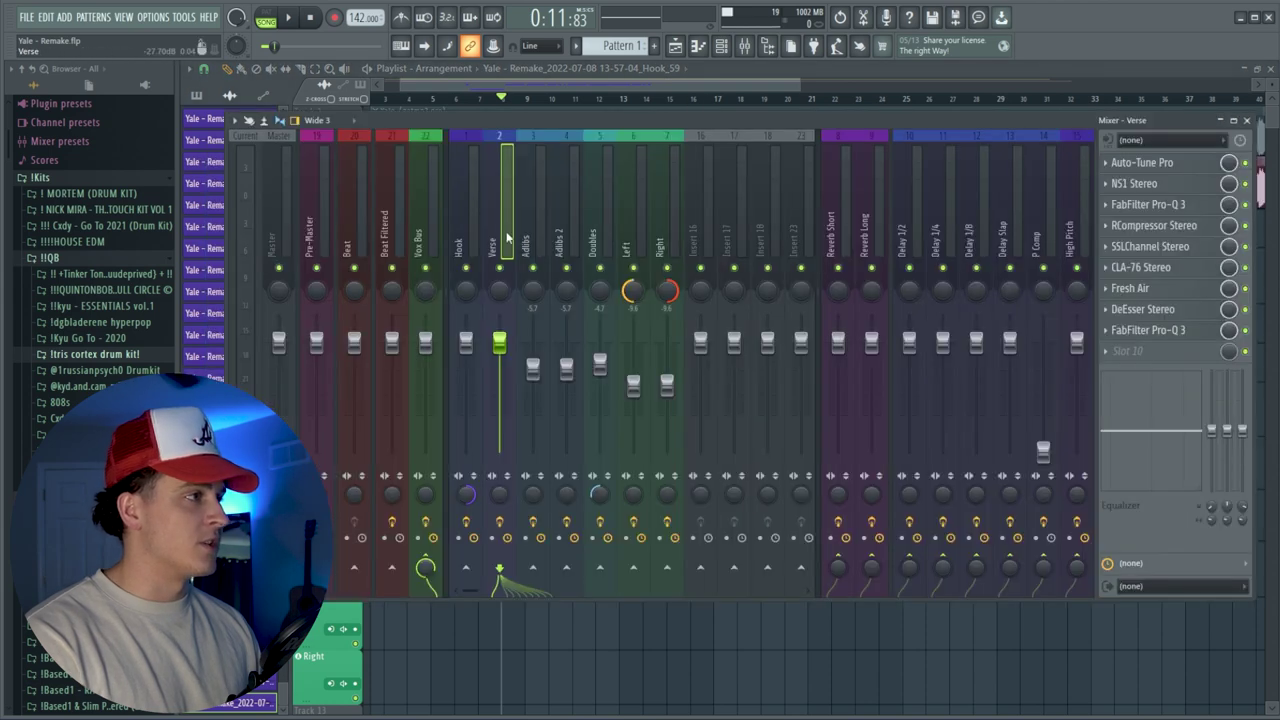
key(F9)
drag(561, 387, 563, 254)
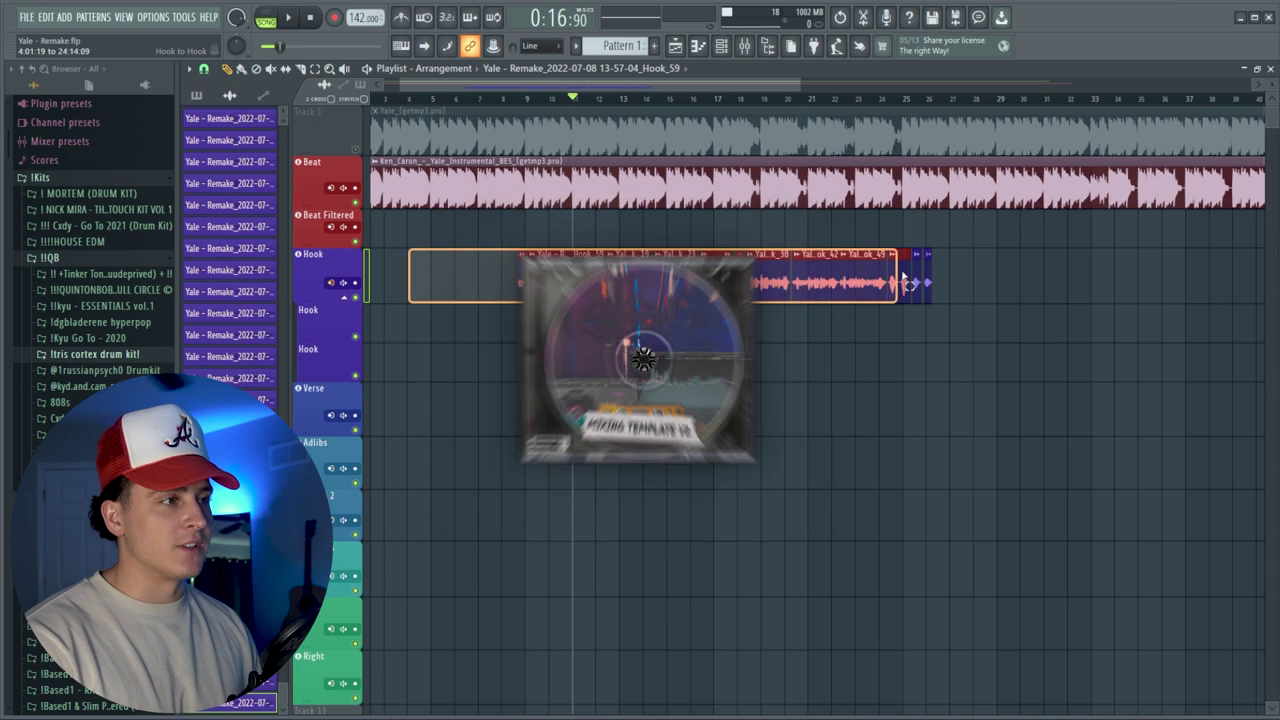
Lower the NS1 noise suppressor on the Hook mixer track to about 24.
click(744, 46)
click(476, 174)
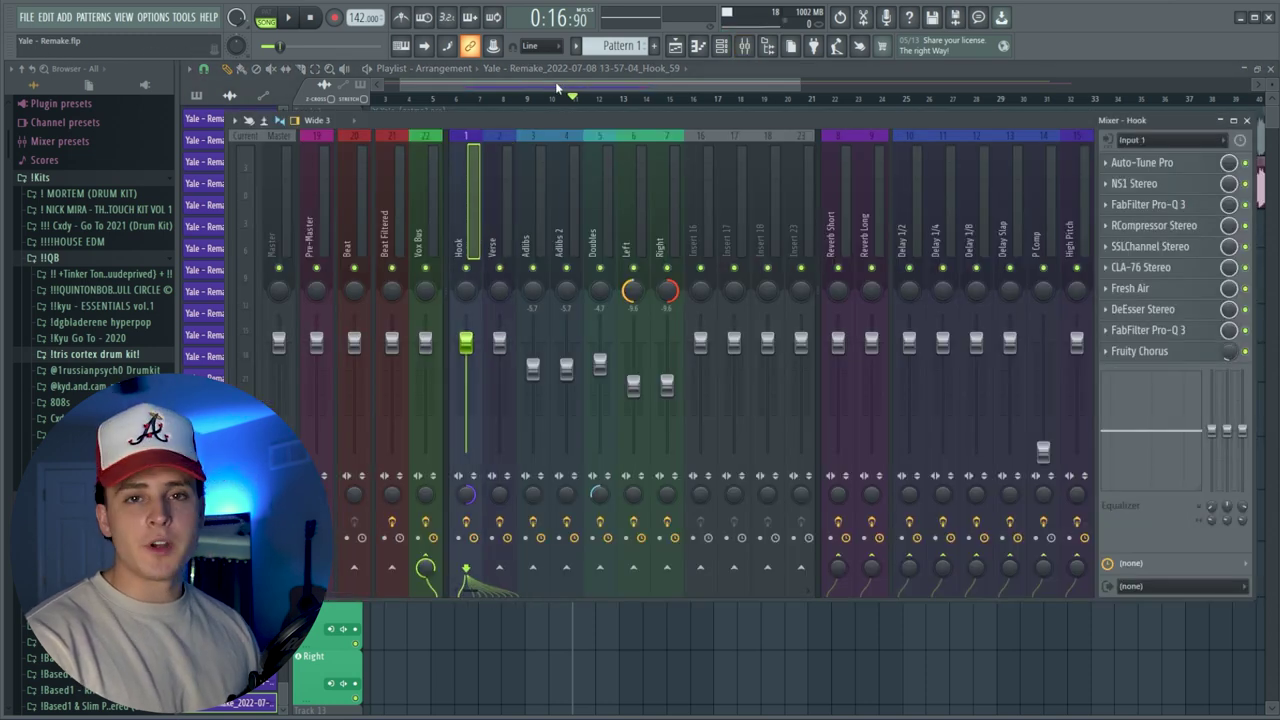
click(1134, 186)
drag(496, 215, 667, 153)
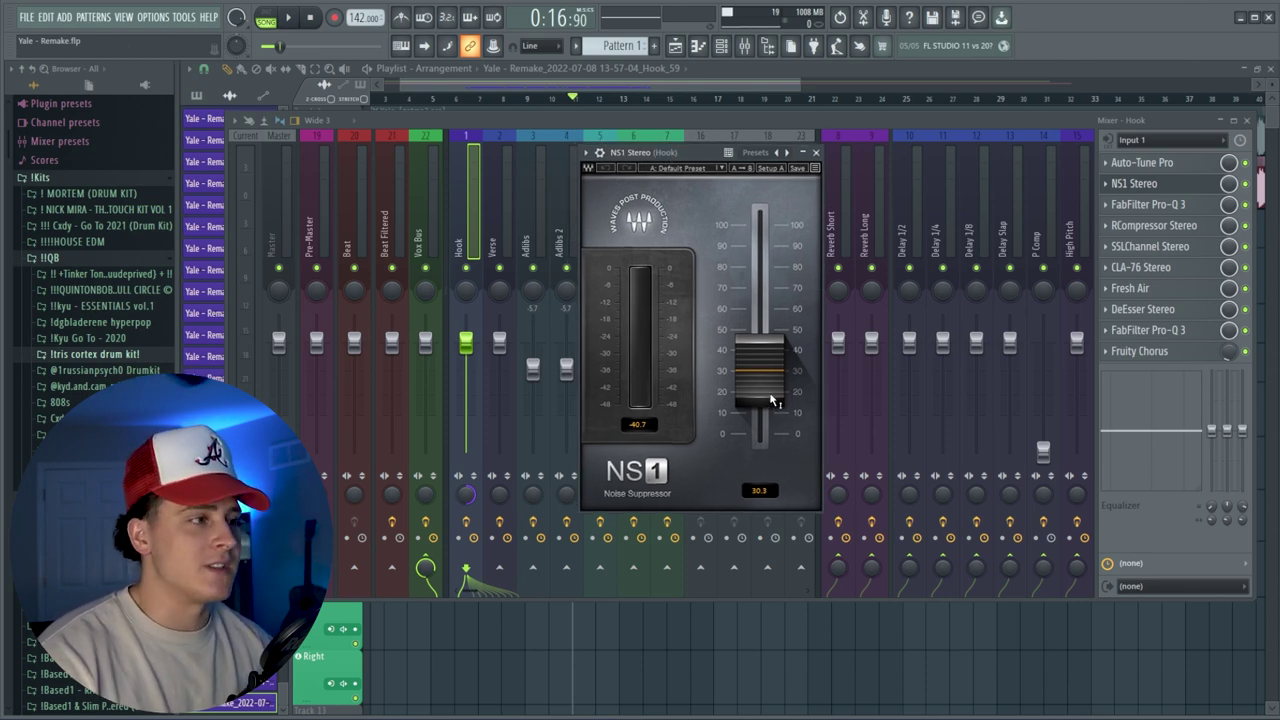
mouse_move(764, 383)
mouse_down()
mouse_move(764, 440)
mouse_move(764, 310)
mouse_move(766, 398)
mouse_up()
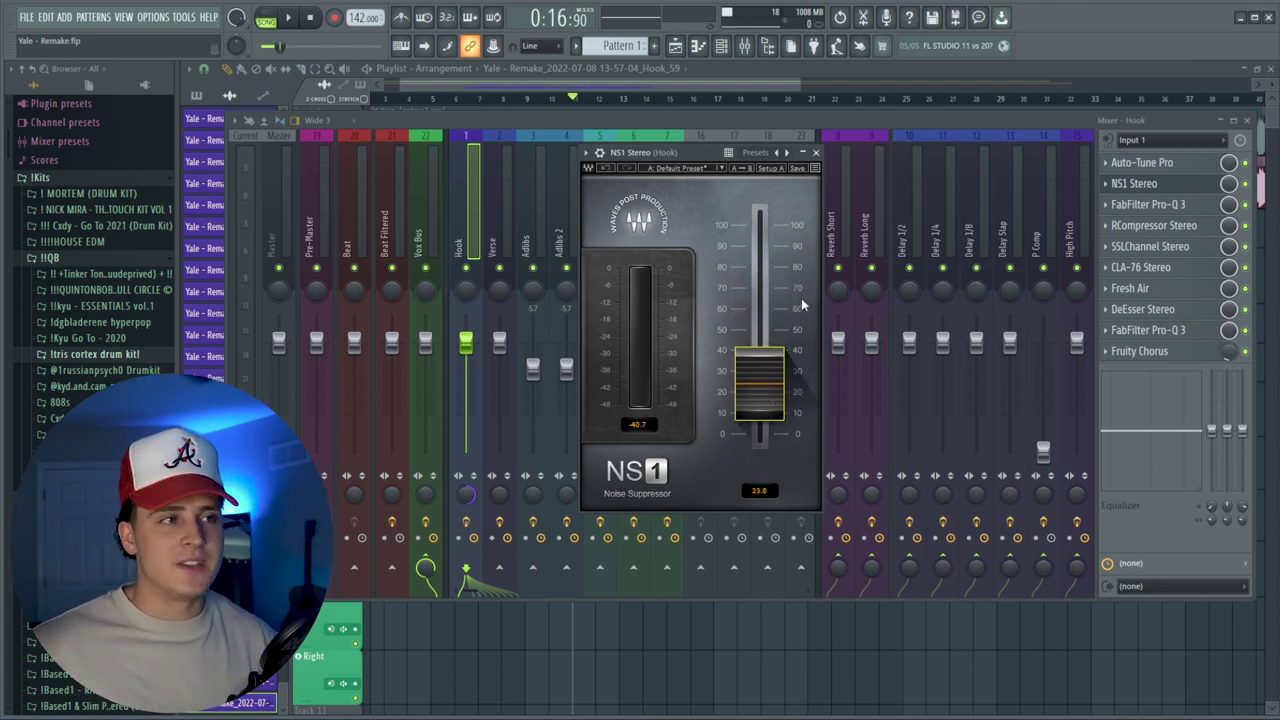
click(816, 152)
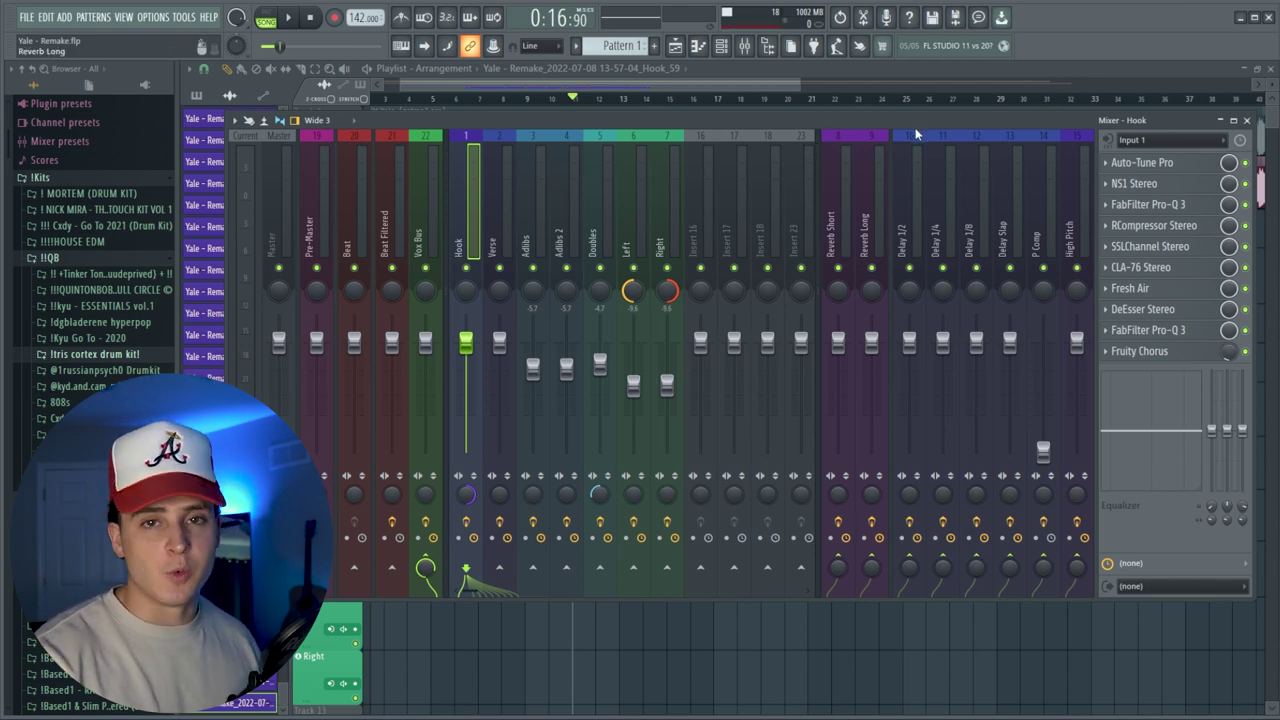
Examine the EQ curve of the first FabFilter Pro-Q 3 on the Hook mixer track.
click(1145, 204)
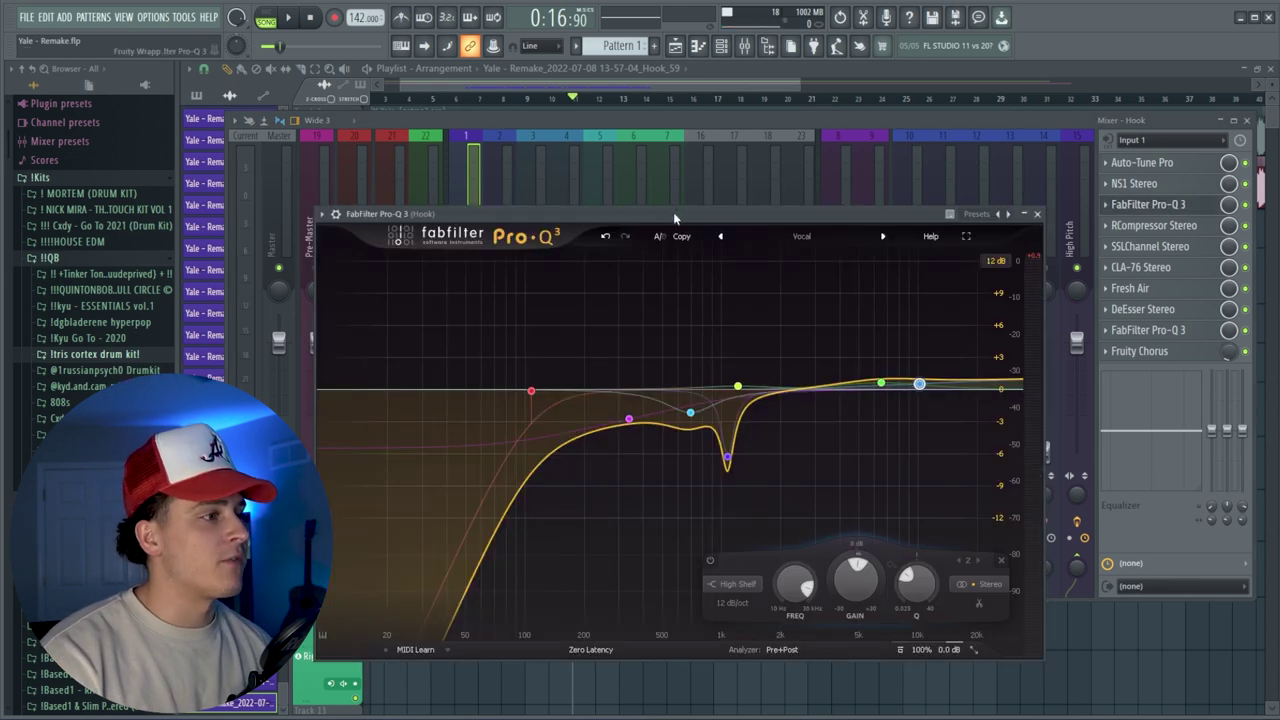
drag(678, 212, 700, 144)
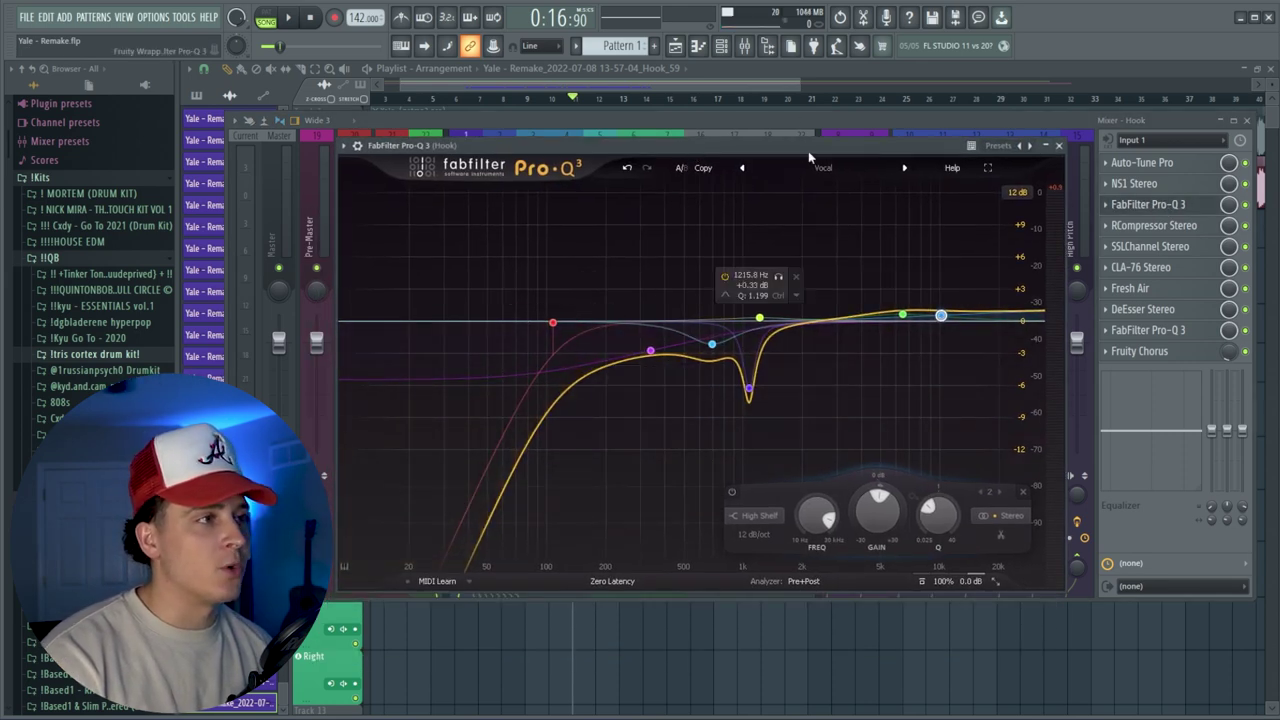
drag(819, 146, 840, 146)
click(1080, 146)
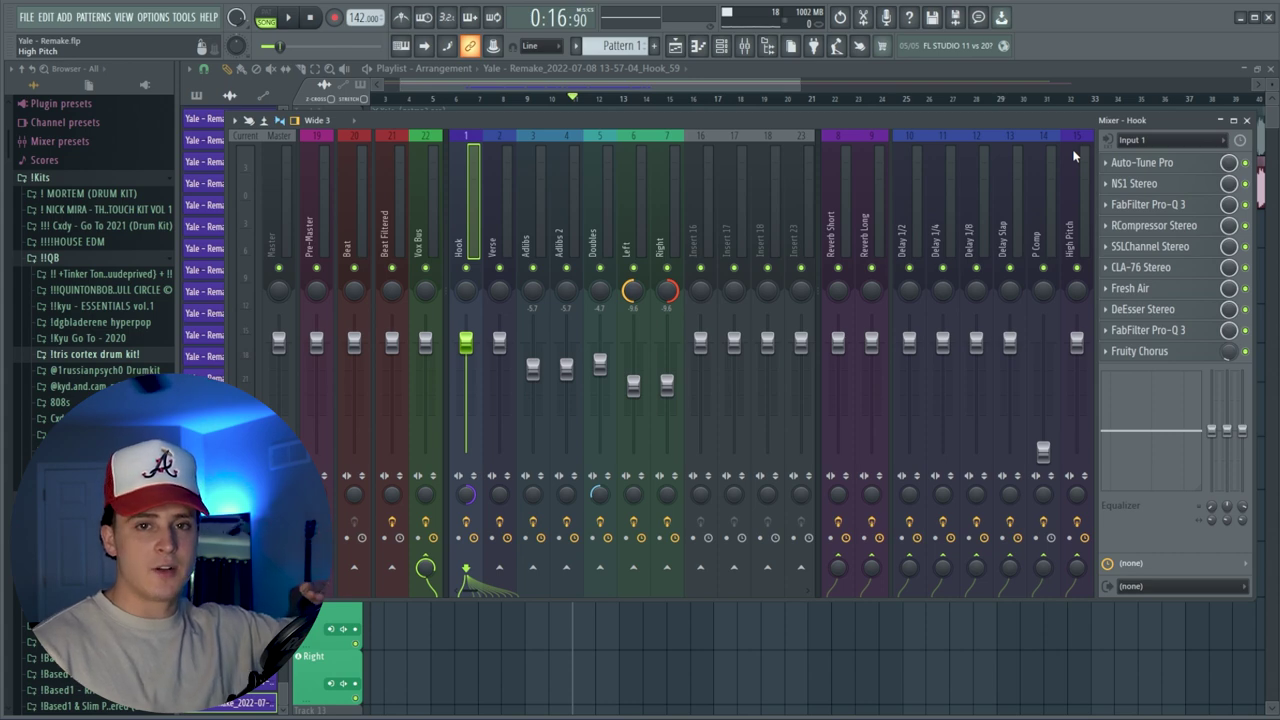
Examine the RCompressor and SSLChannel settings in the Hook track's effect chain.
click(1153, 225)
drag(518, 274, 721, 180)
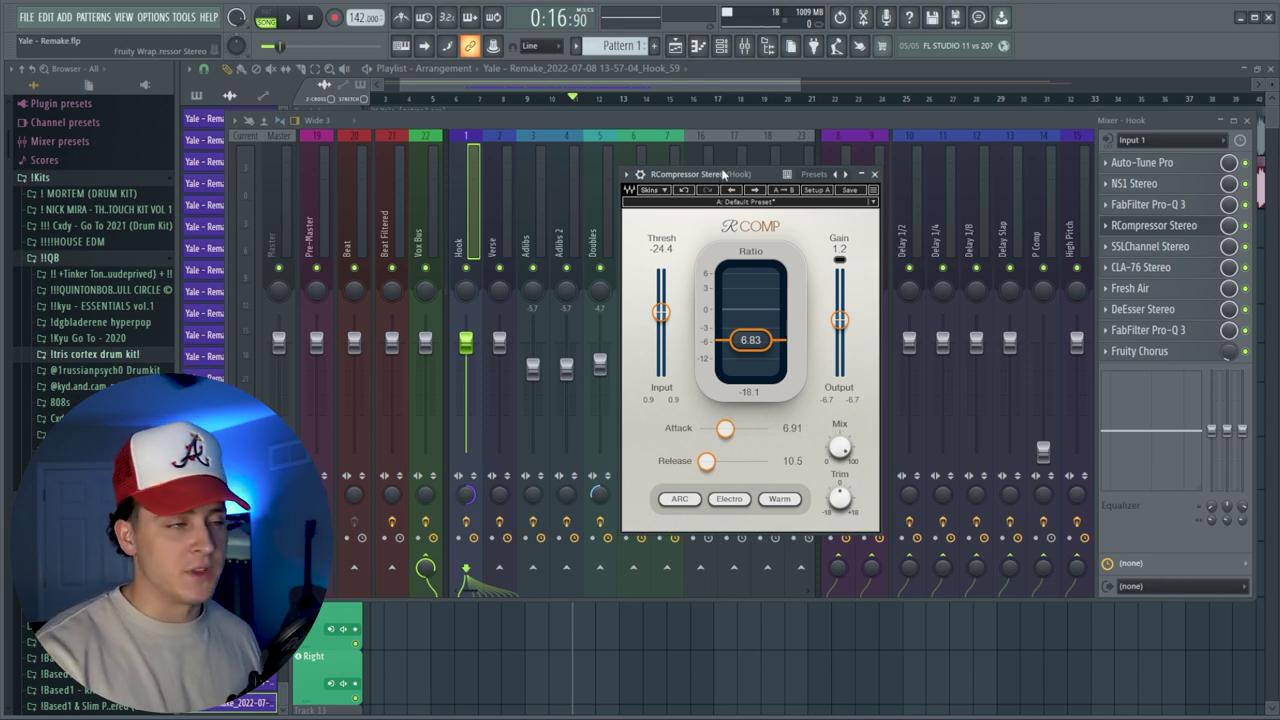
click(1150, 246)
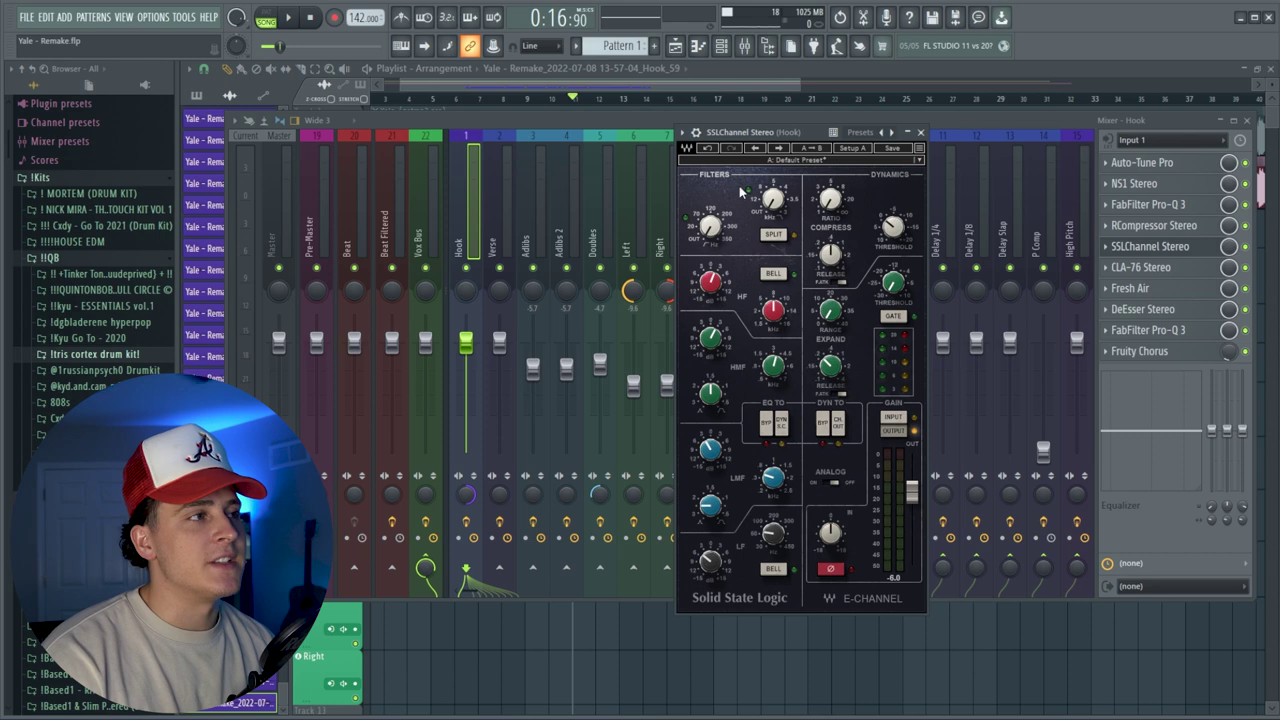
drag(757, 134, 739, 135)
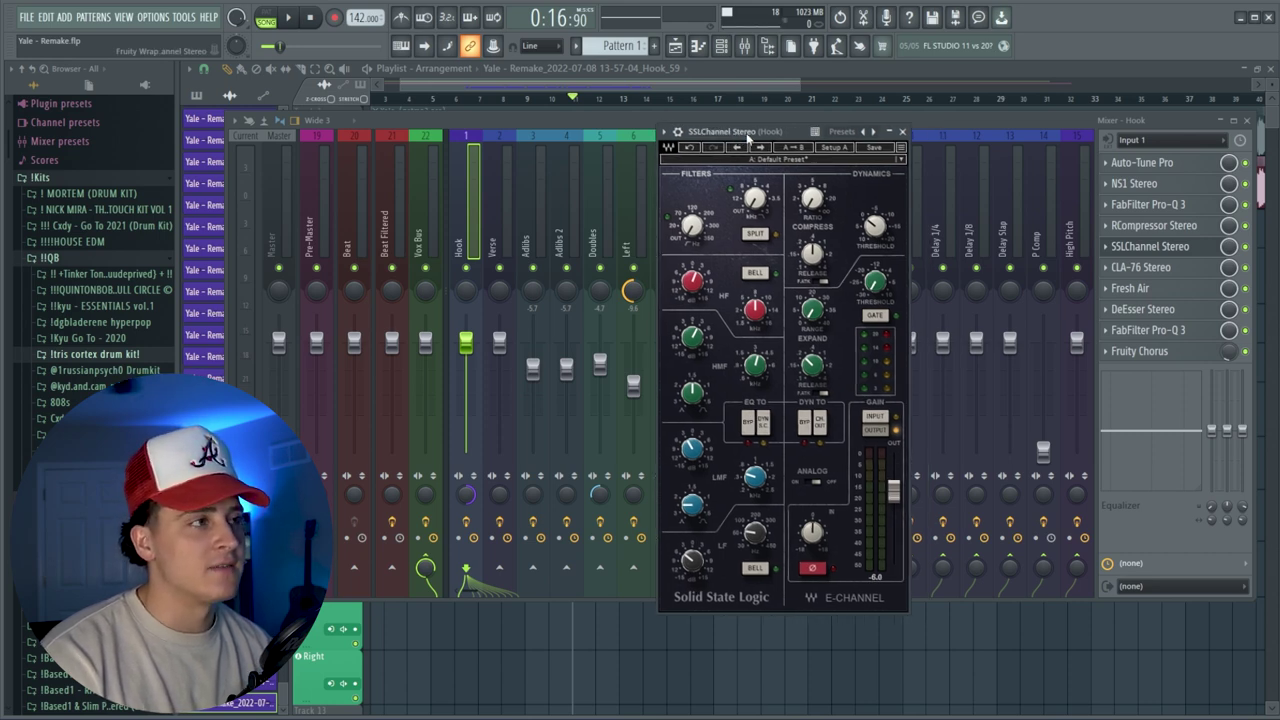
drag(748, 134, 755, 134)
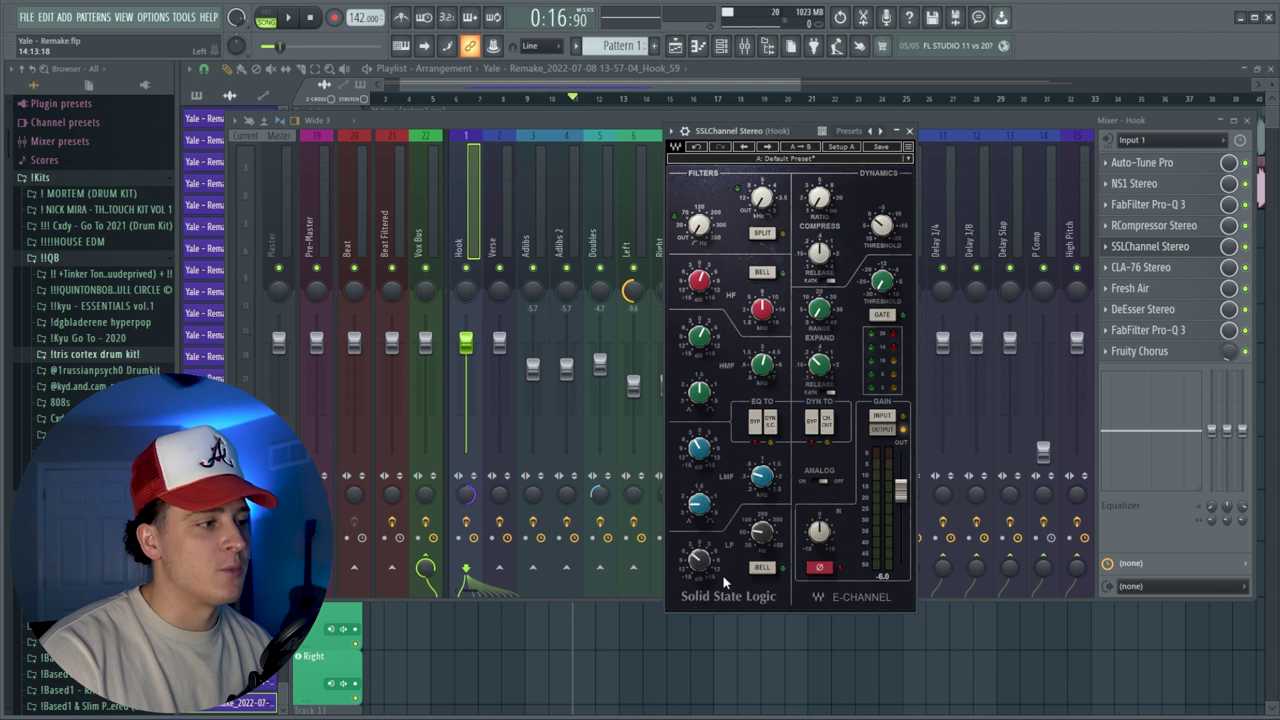
Examine the Hook track's CLA-76 compressor settings and play the song to audition it.
click(1126, 279)
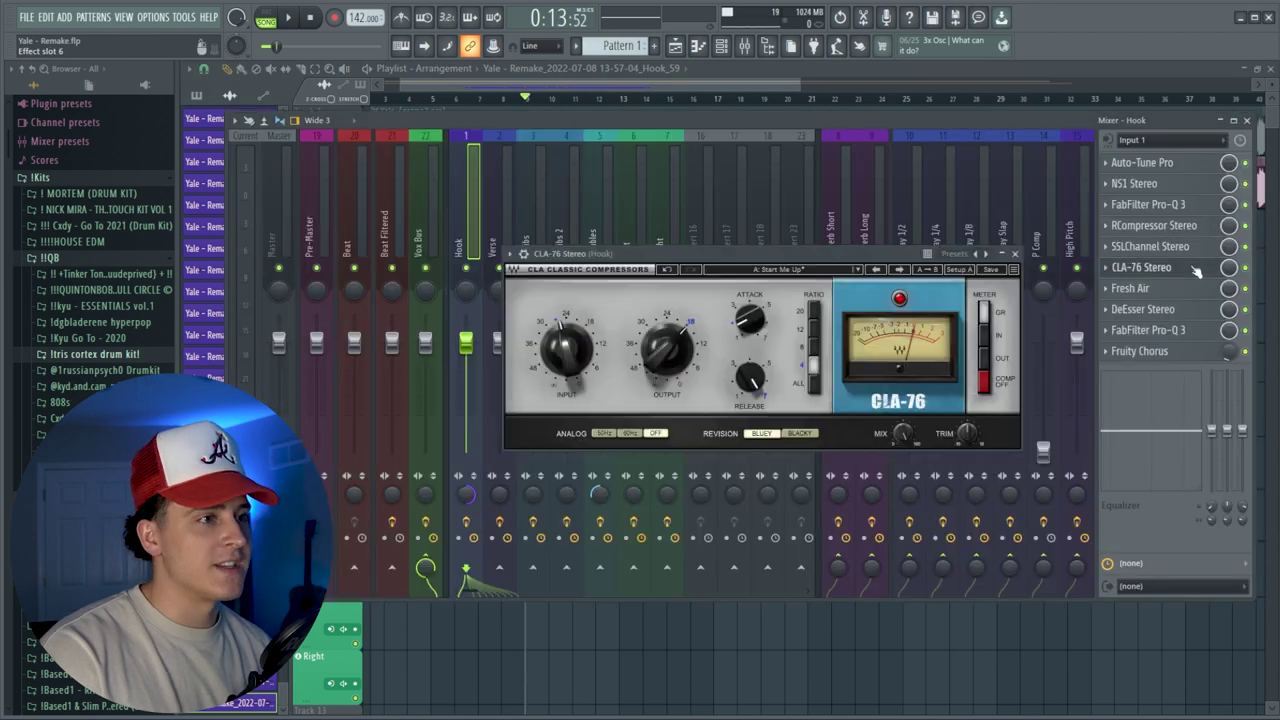
key(space)
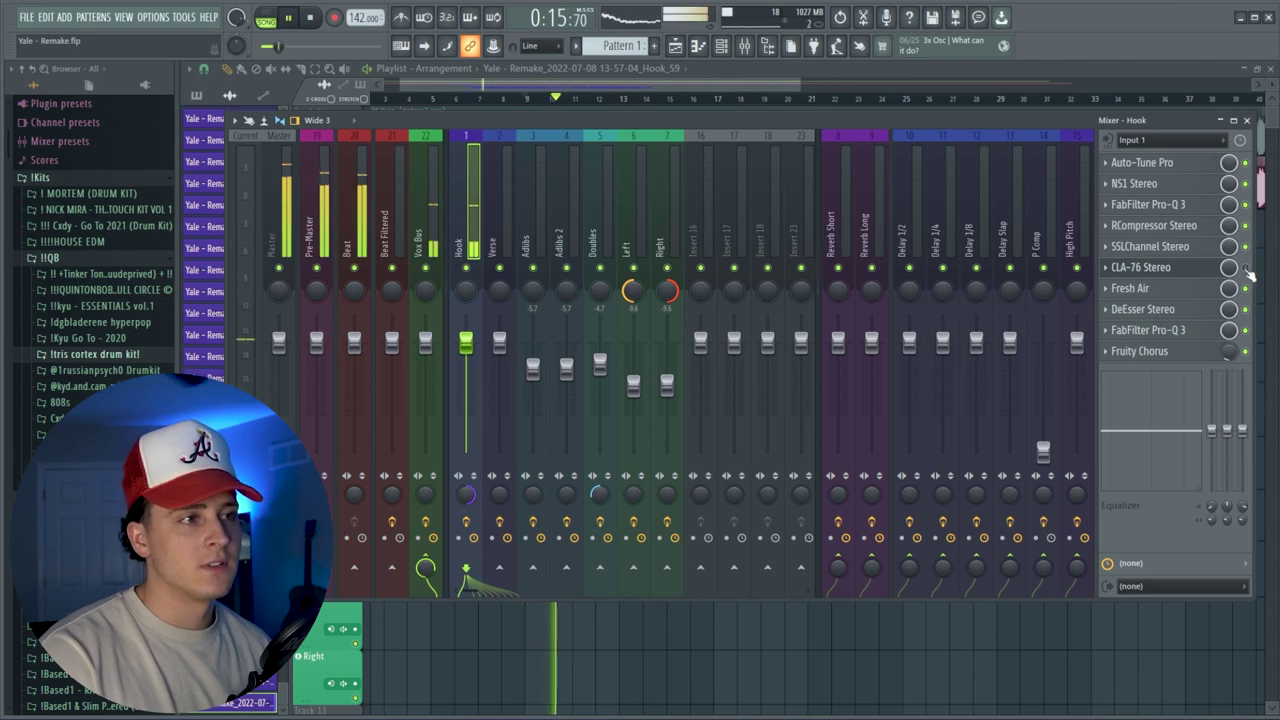
key(space)
Examine the Mid Air and High Air settings of Fresh Air on the Hook track.
click(1212, 288)
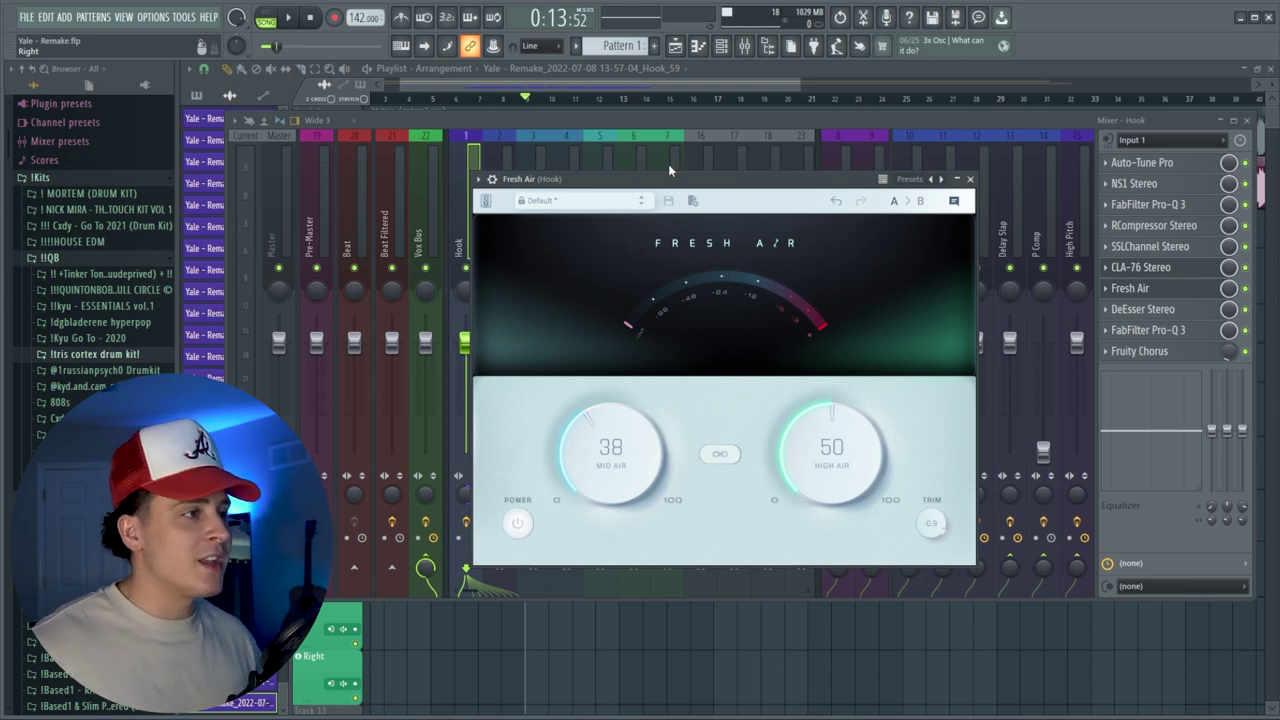
drag(669, 167, 675, 167)
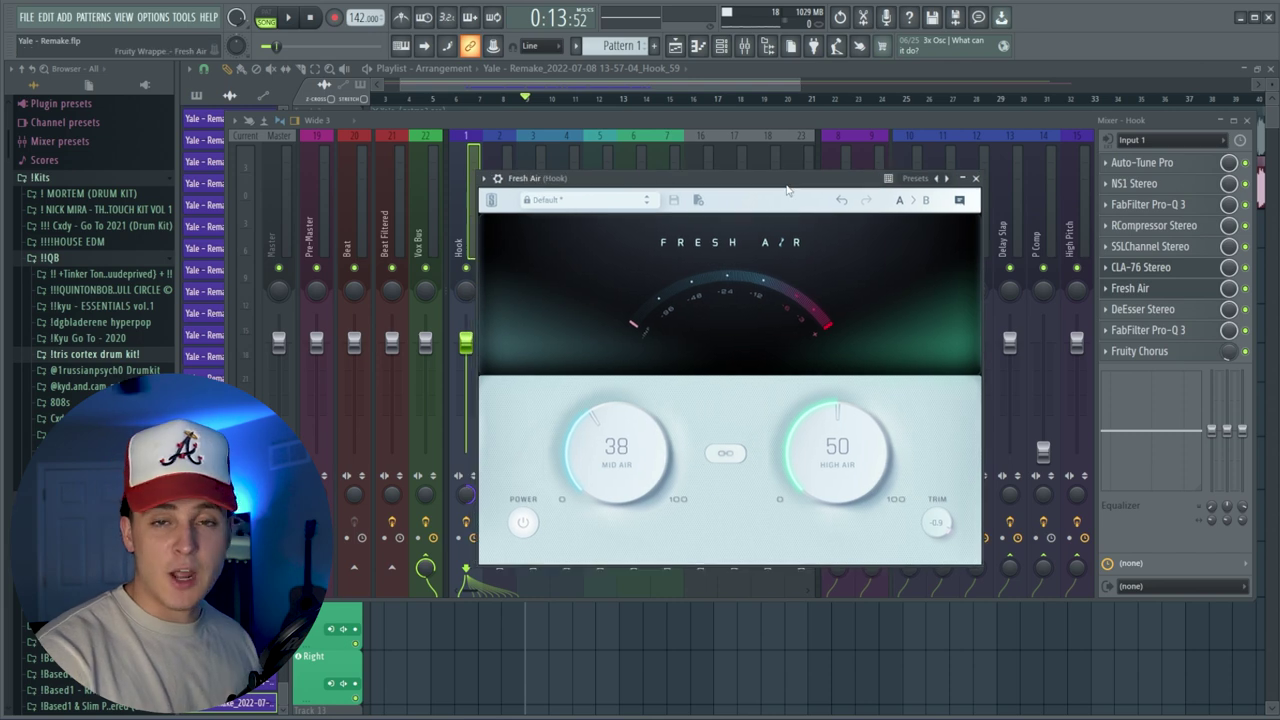
click(975, 178)
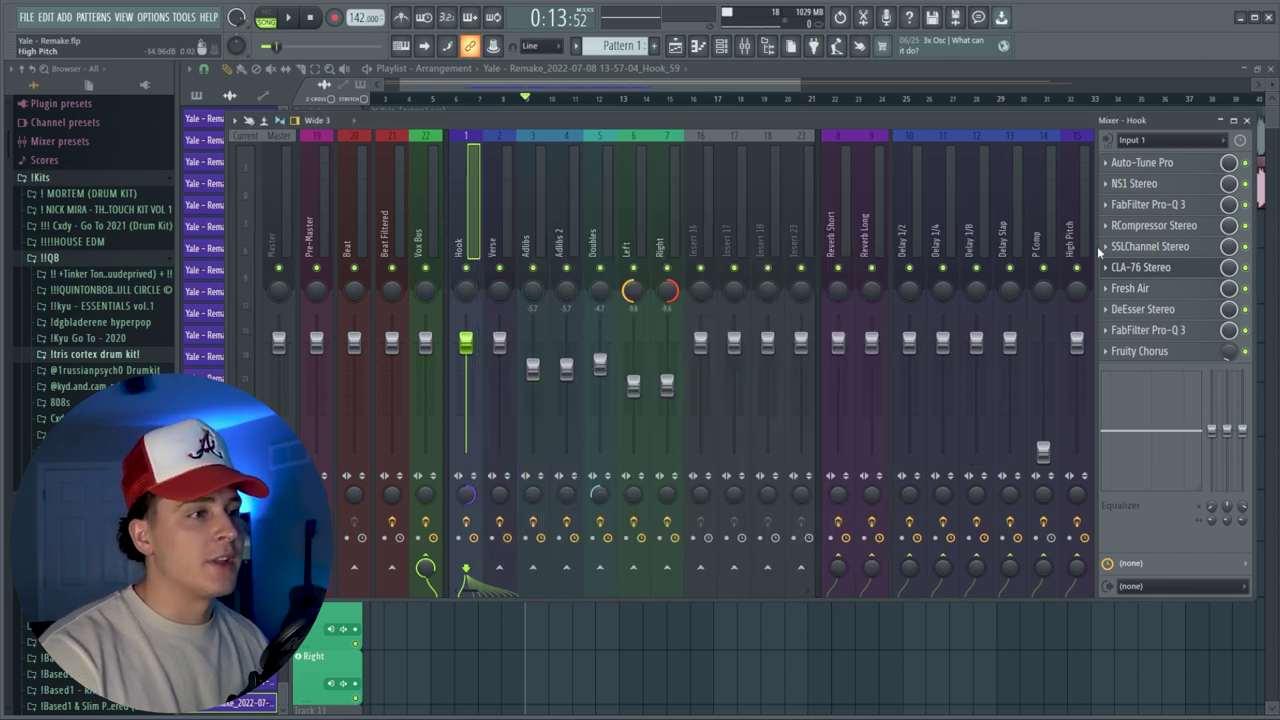
click(1160, 290)
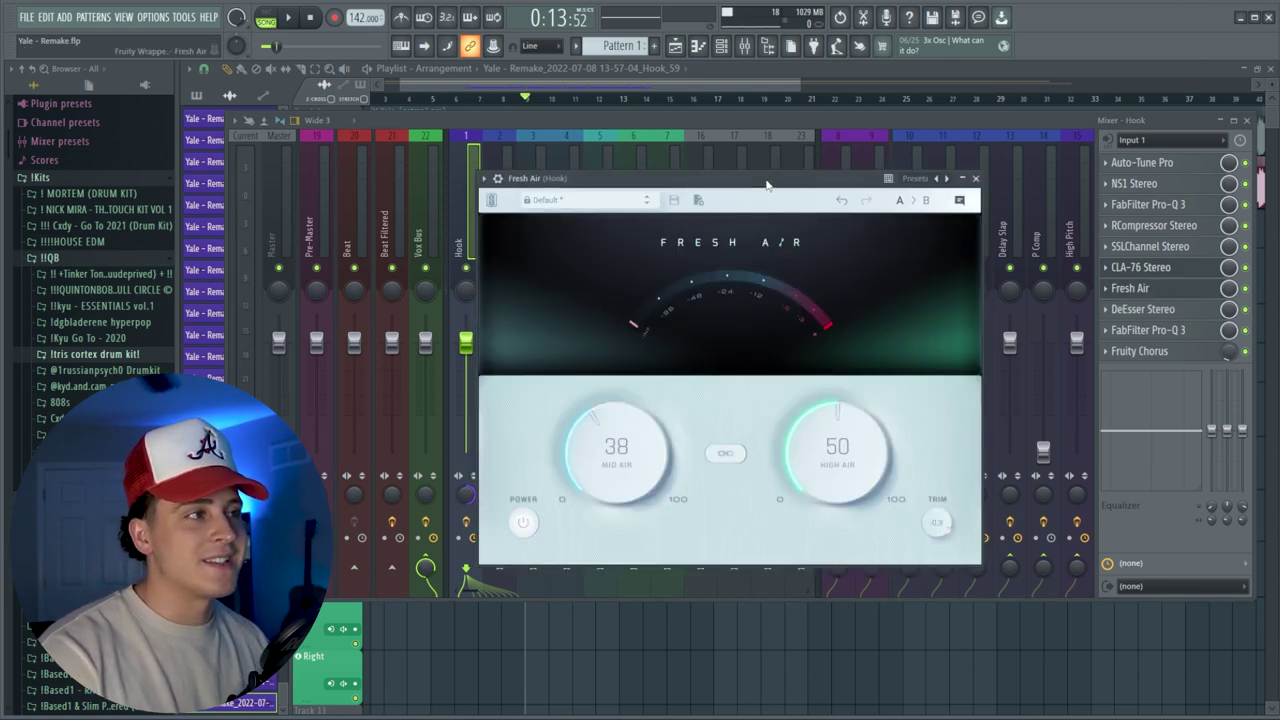
drag(945, 180, 957, 168)
Play the hook with Fresh Air active and bypassed to compare the sound, leaving the effect enabled.
key(space)
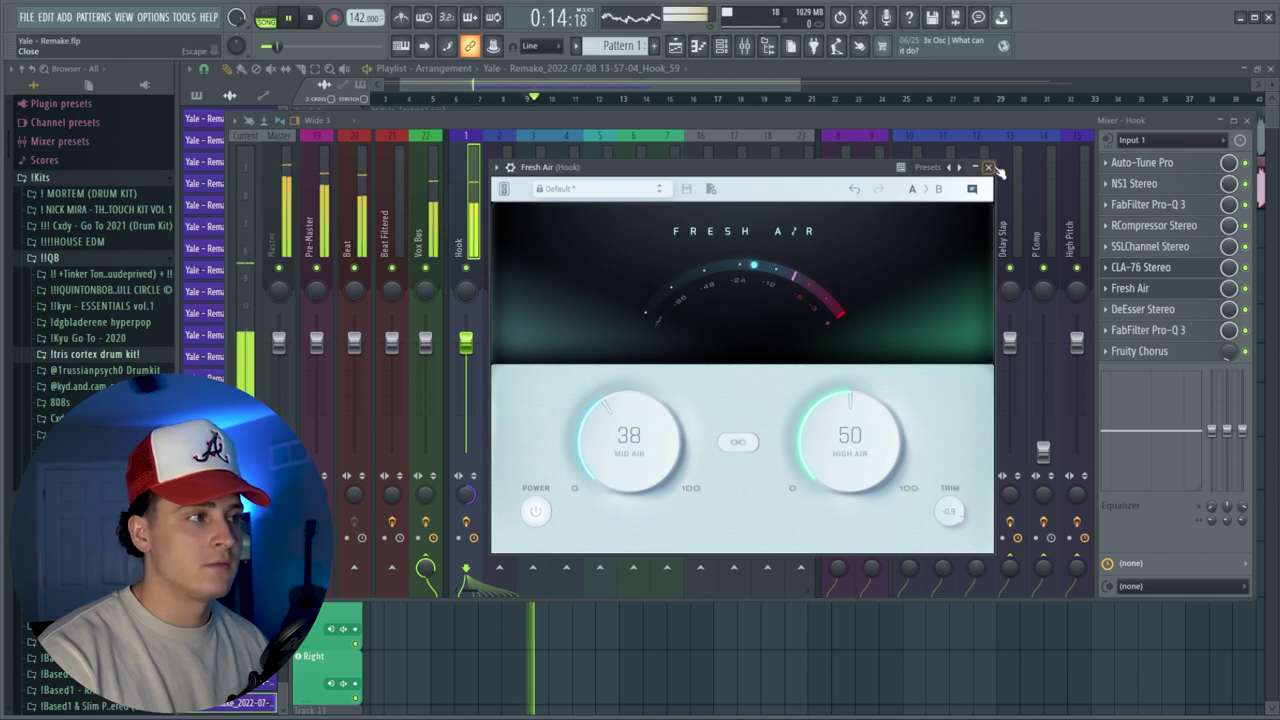
click(535, 511)
key(space)
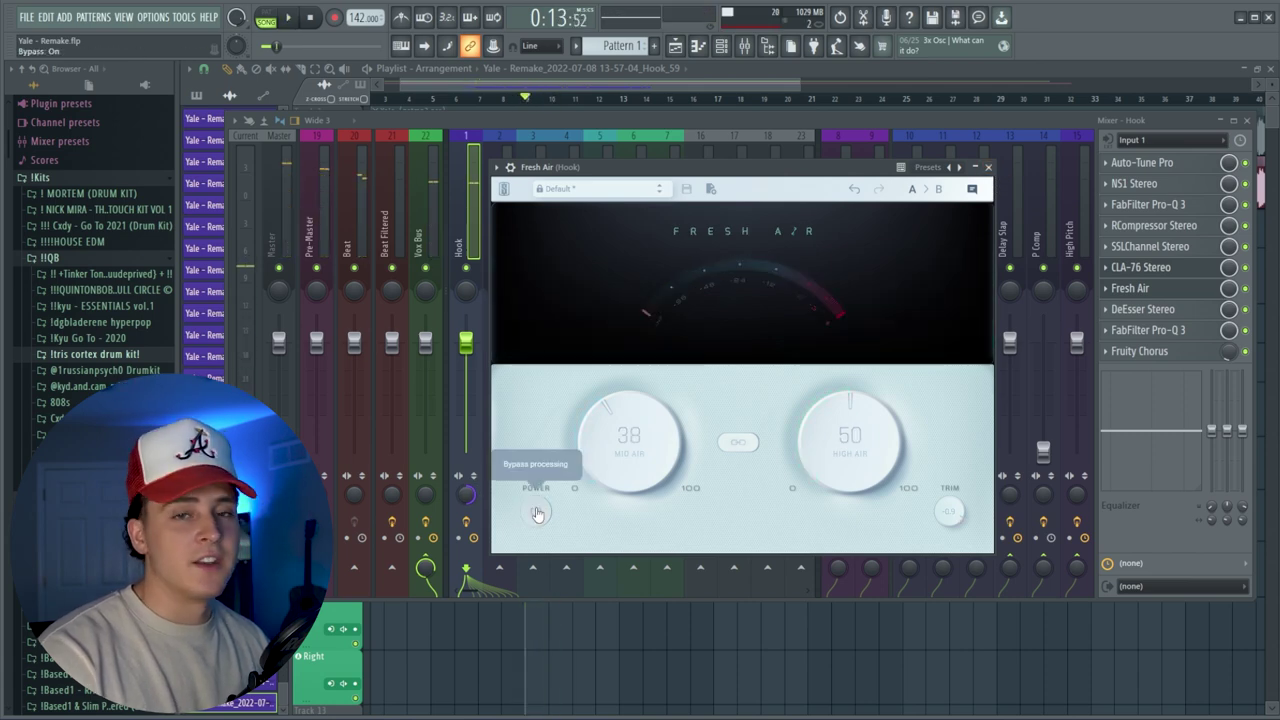
key(space)
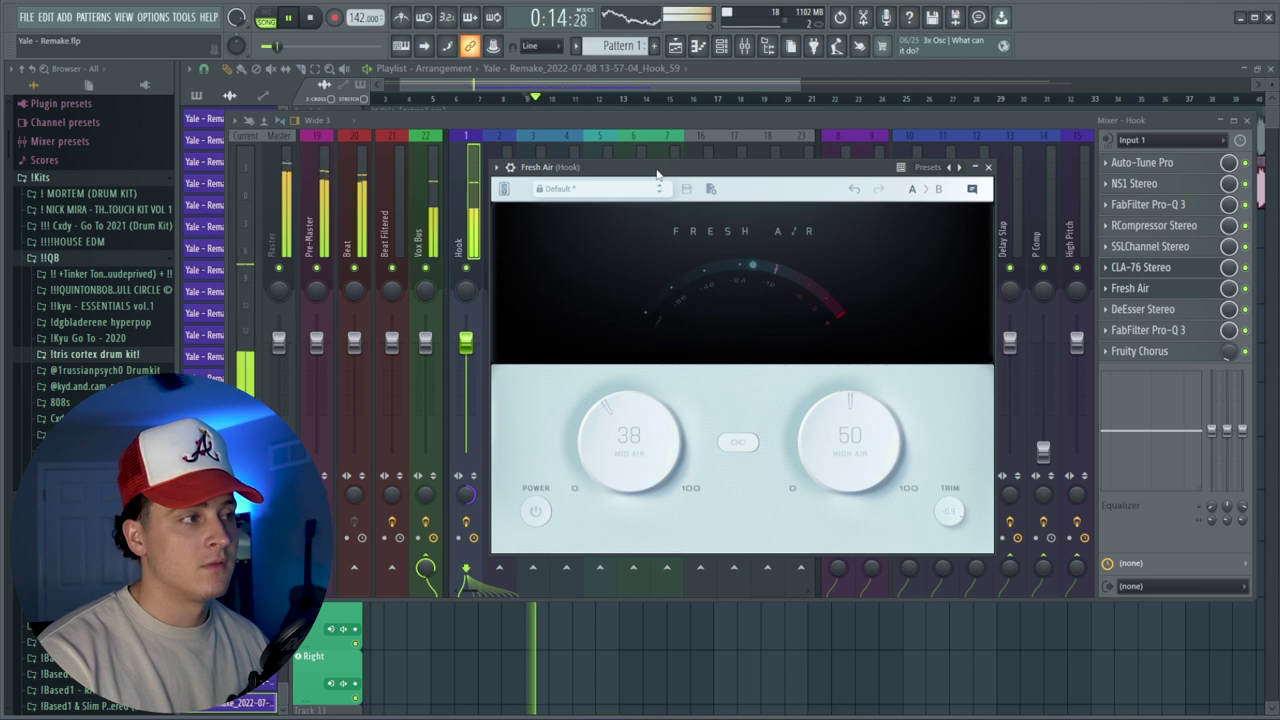
key(space)
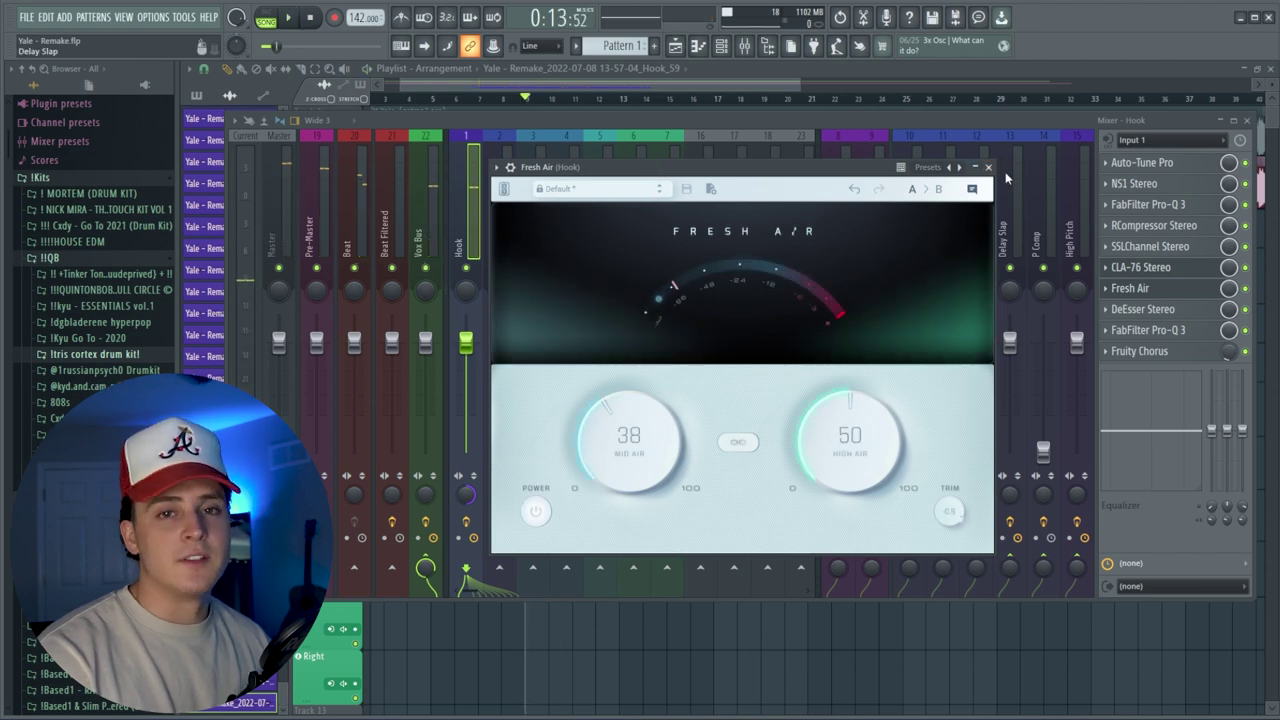
click(988, 167)
Play the hook with the DeEsser switched on and off to compare its effect on the vocal.
drag(724, 221, 741, 237)
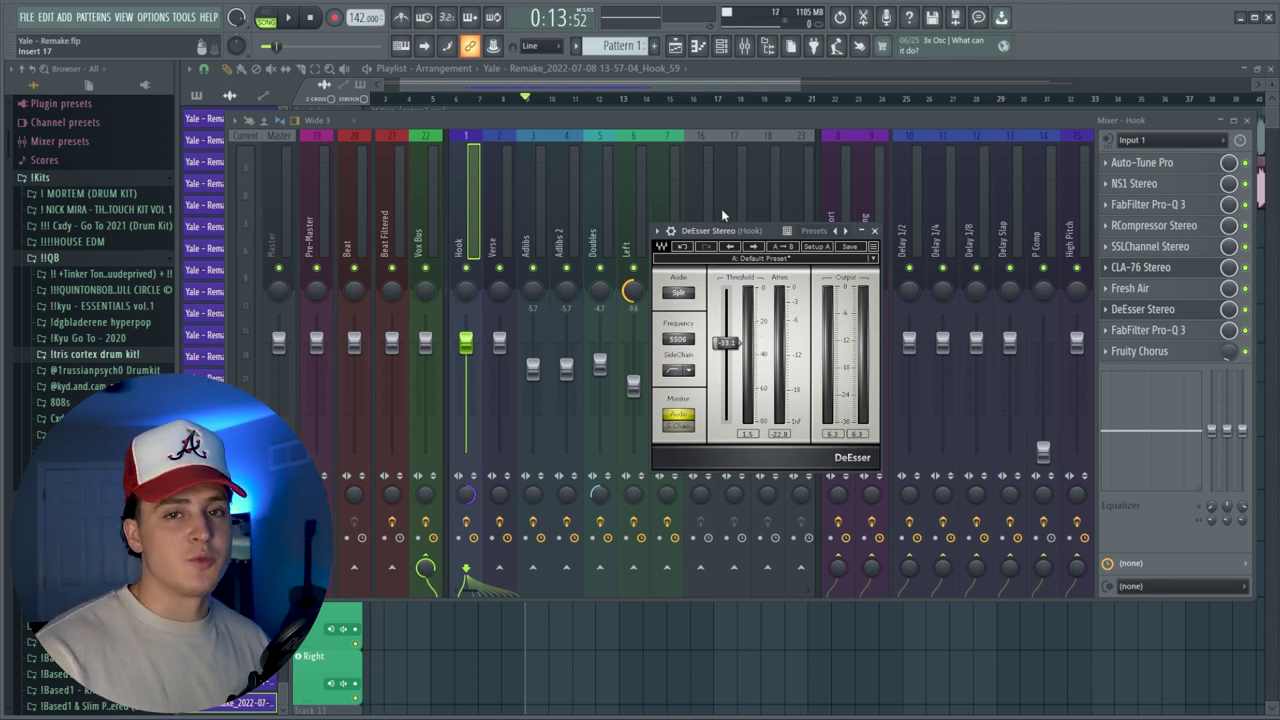
key(space)
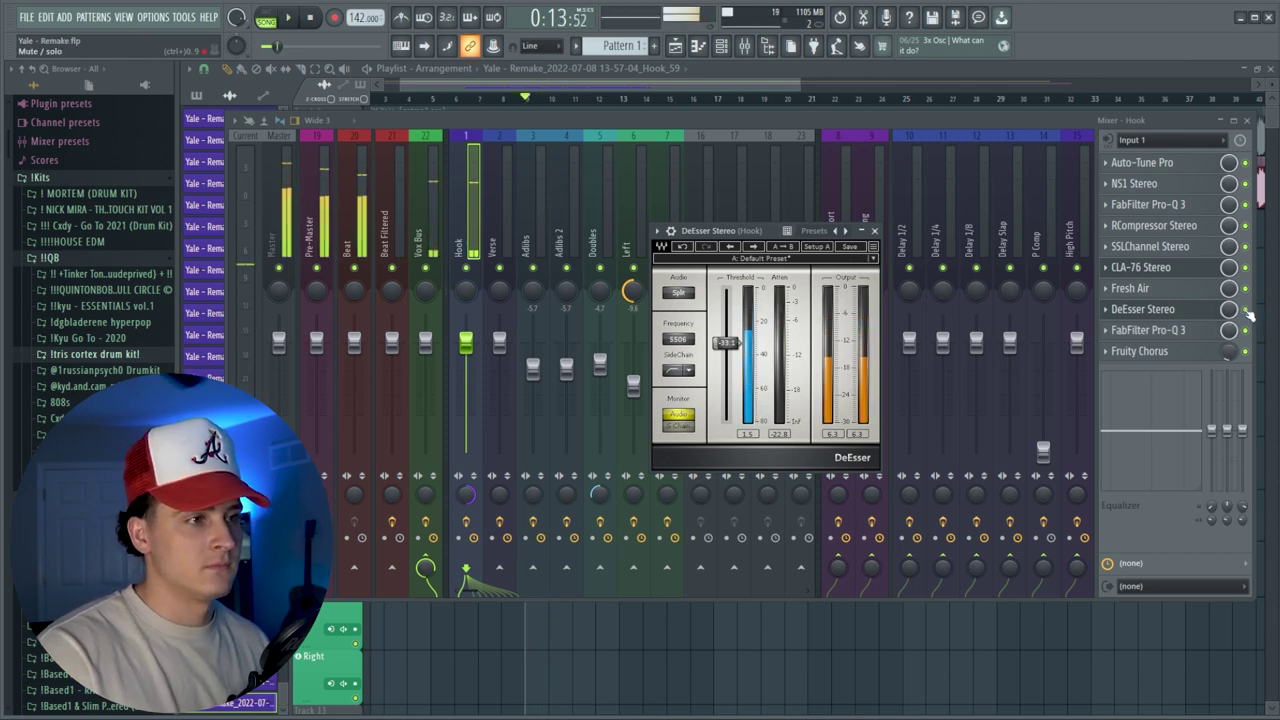
click(1245, 310)
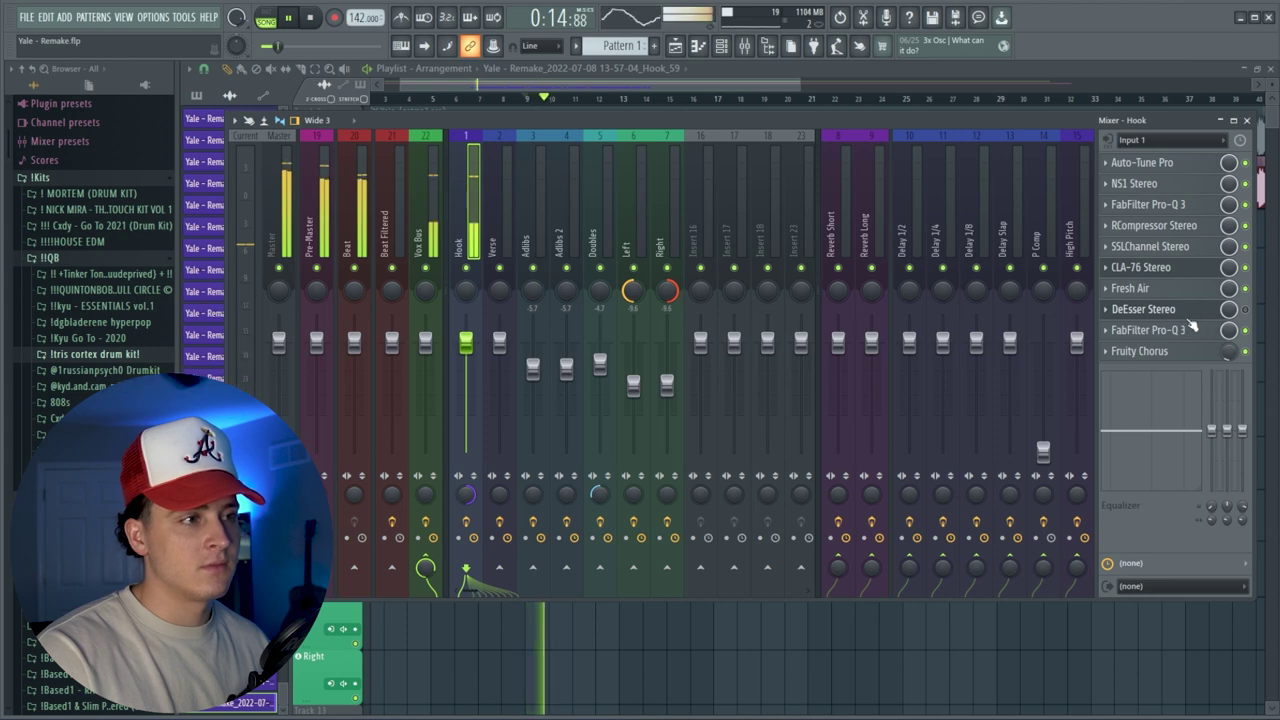
key(space)
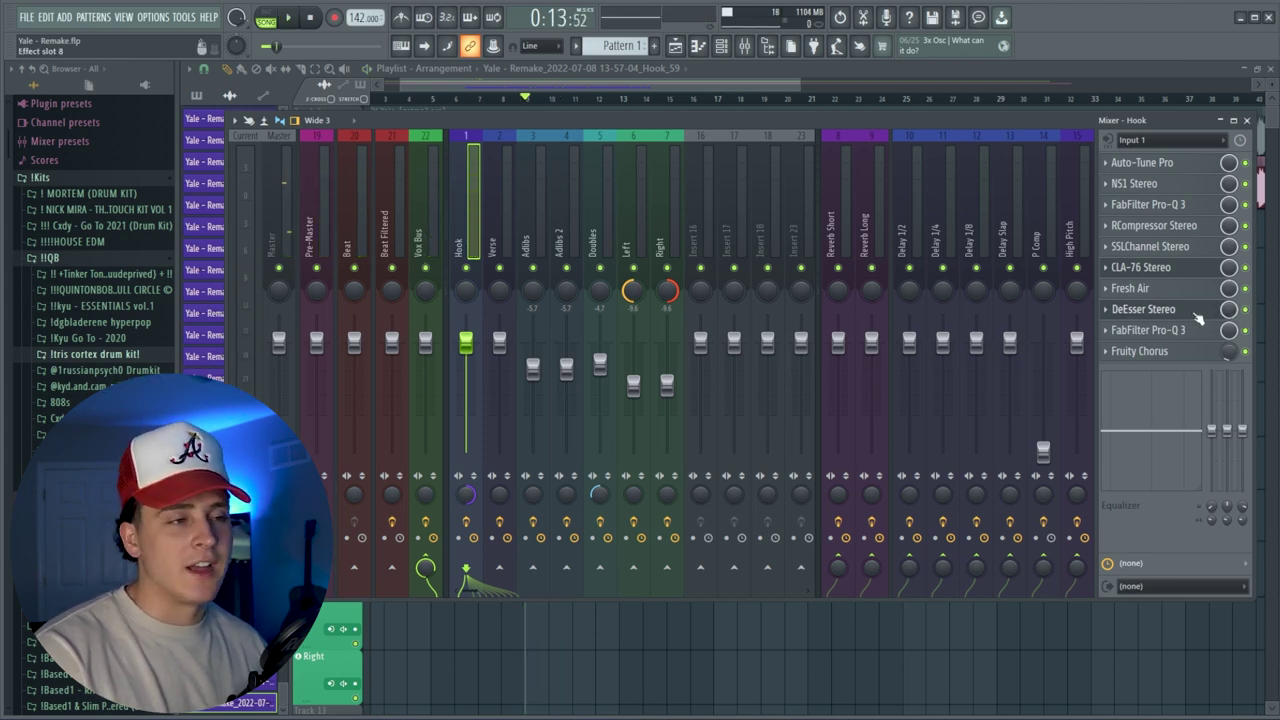
Examine the second FabFilter Pro-Q 3 and the Fruity Chorus settings at the end of the Hook chain.
click(1150, 330)
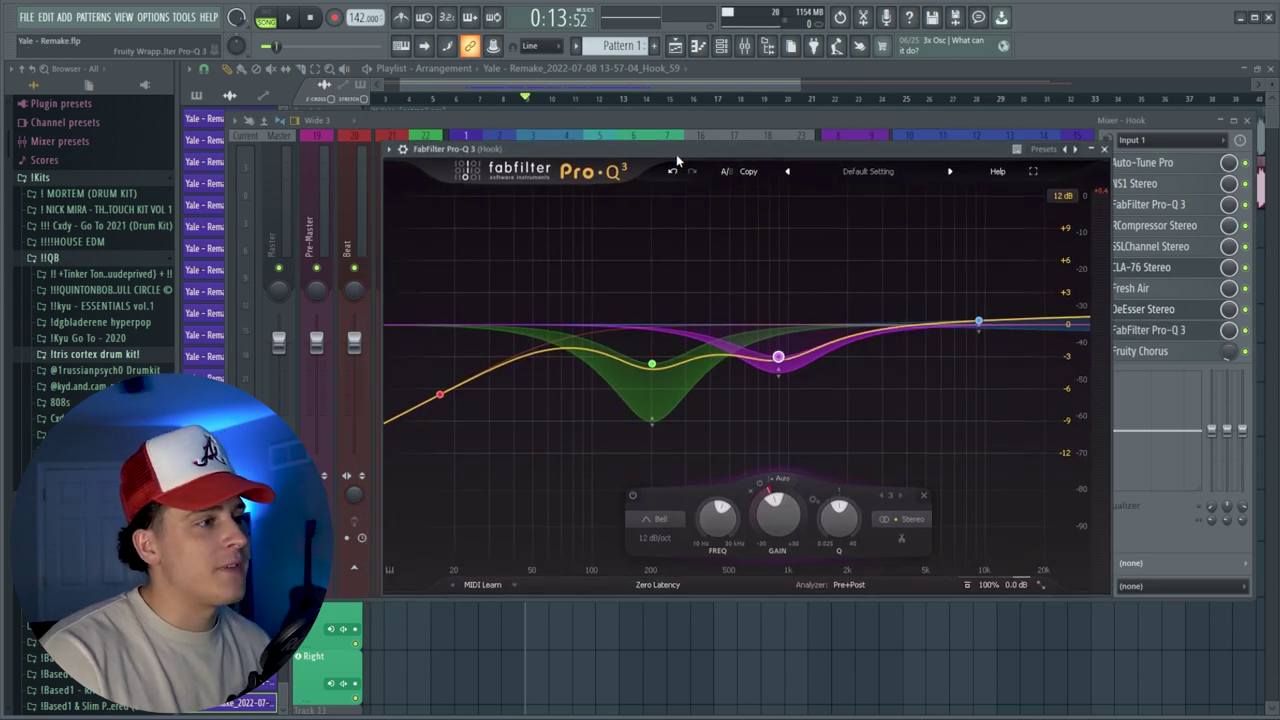
drag(945, 157, 972, 147)
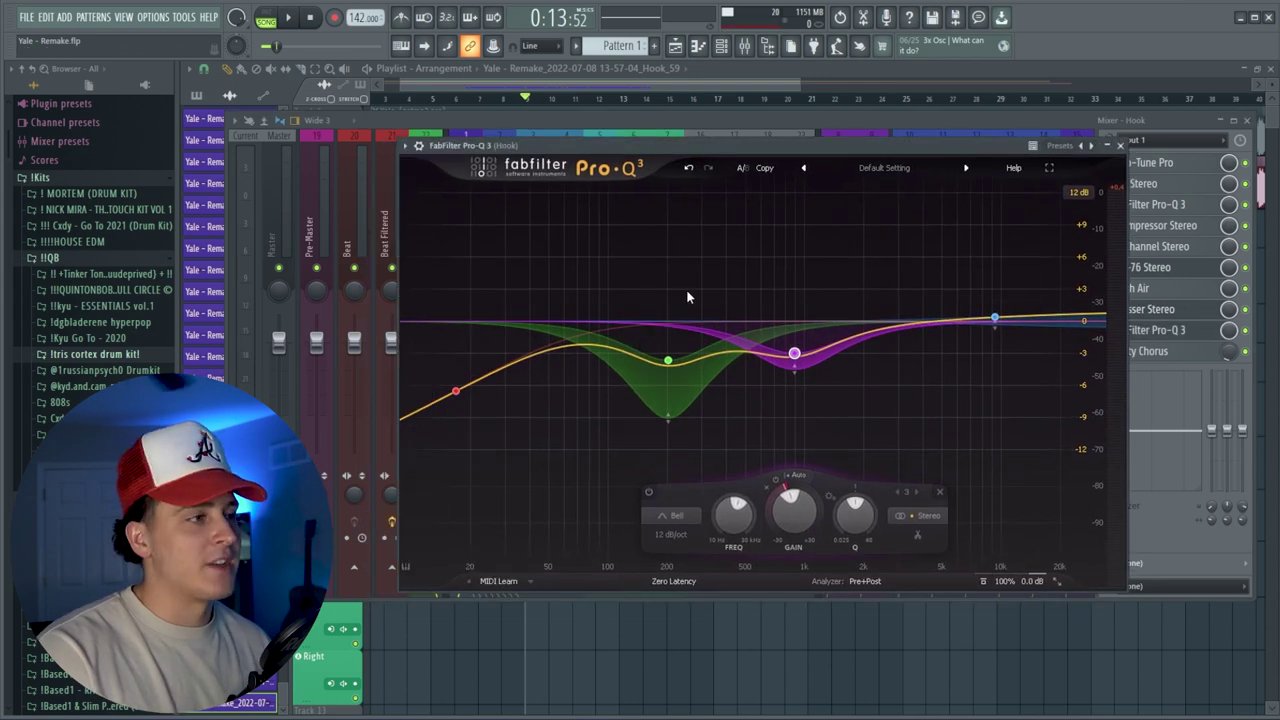
mouse_move(674, 388)
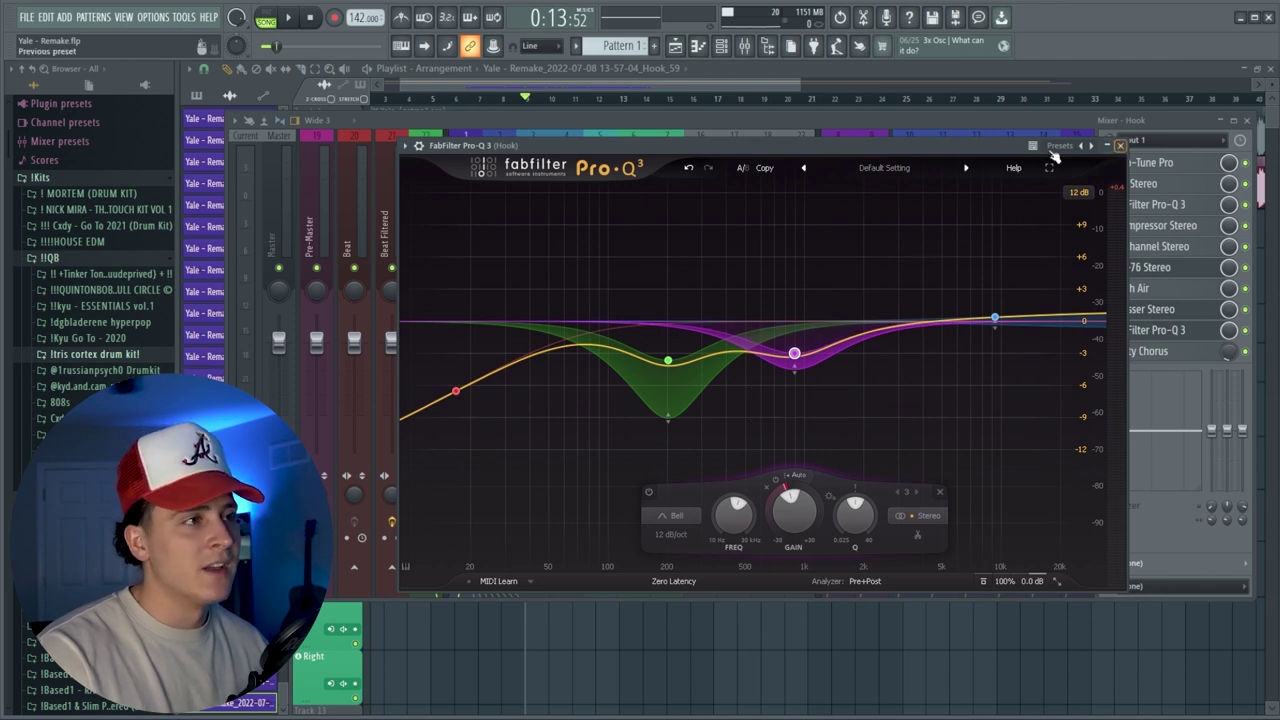
key(space)
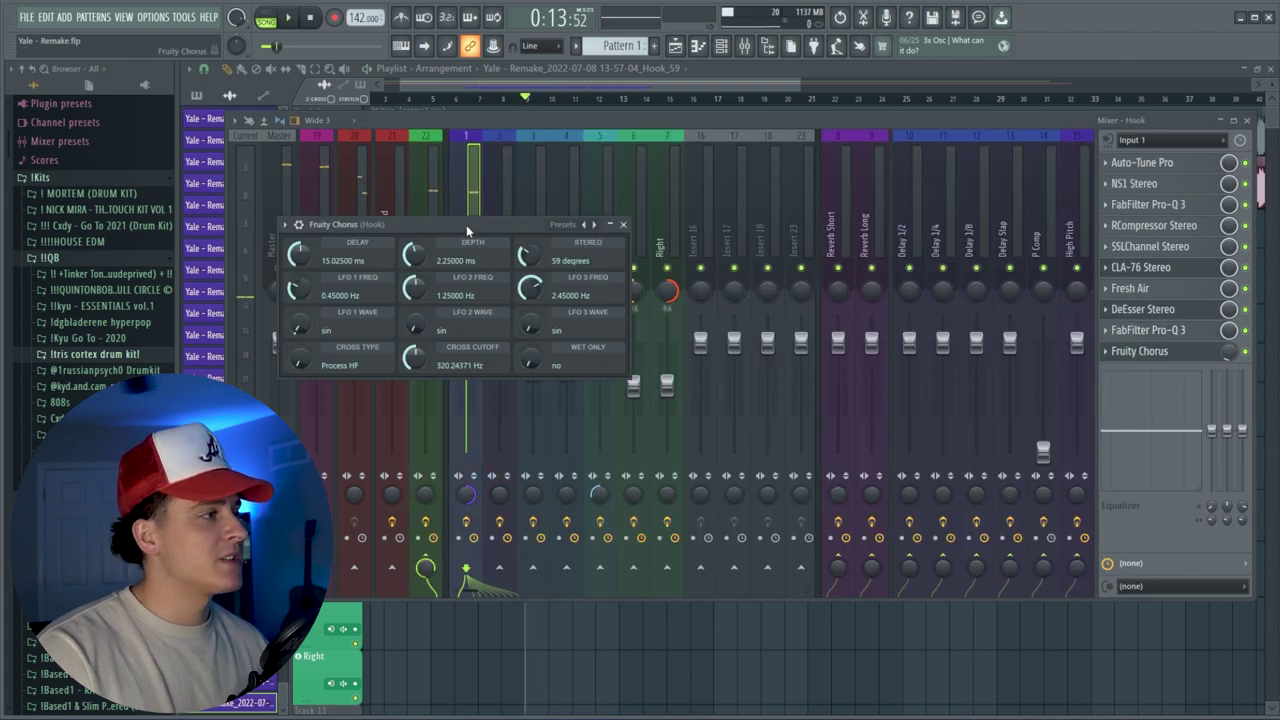
drag(467, 231, 790, 205)
click(945, 207)
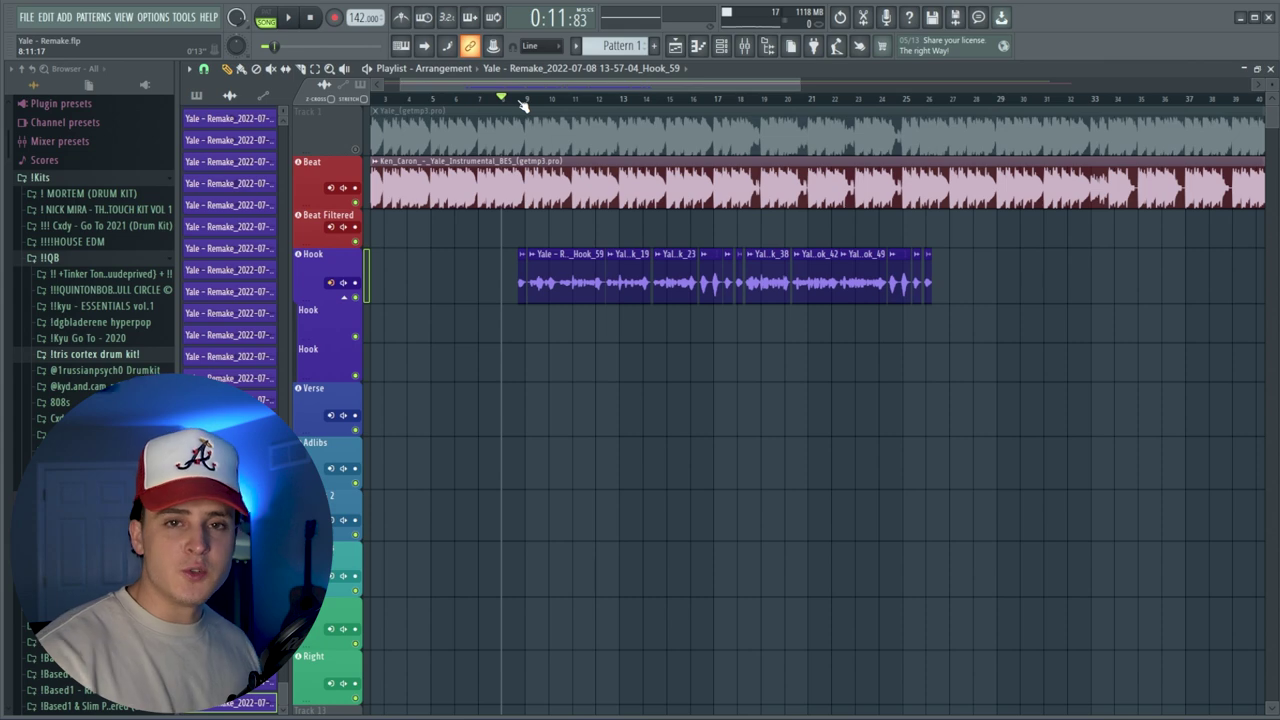
Copy the Hook mixer track's saved state with its full effect chain onto empty insert 17.
click(743, 50)
right_click(478, 243)
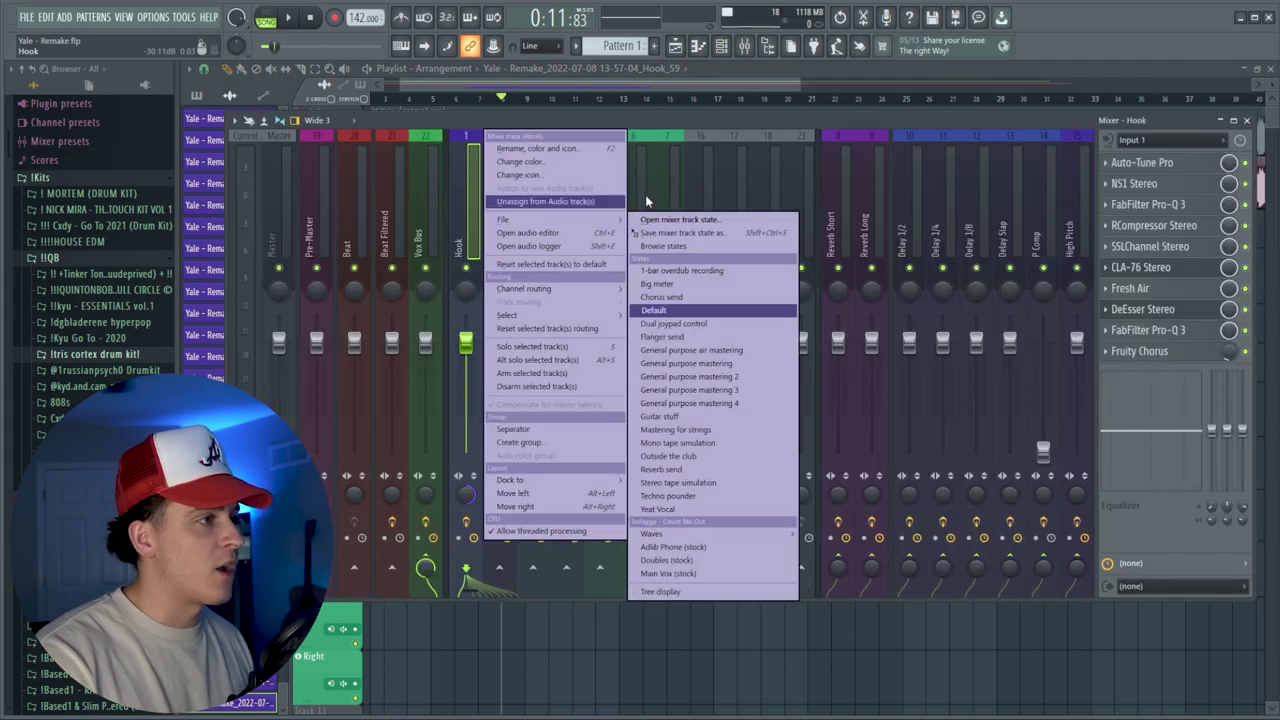
click(1140, 354)
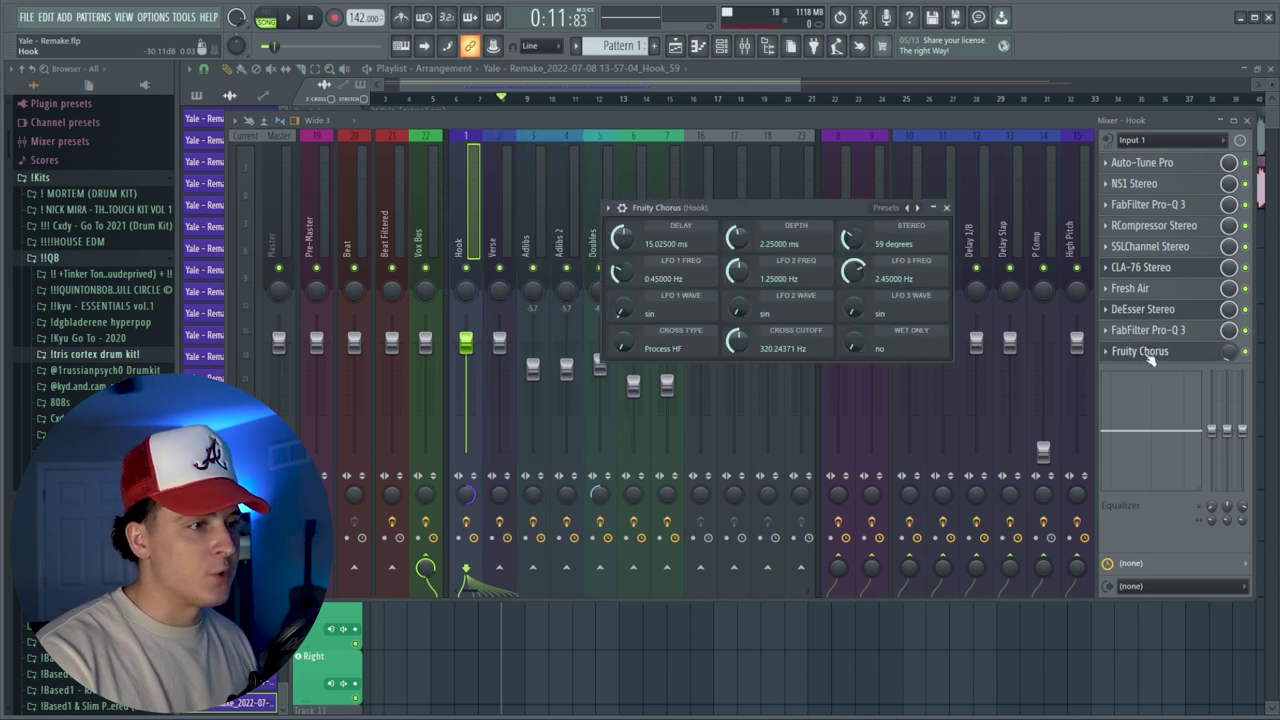
click(1105, 352)
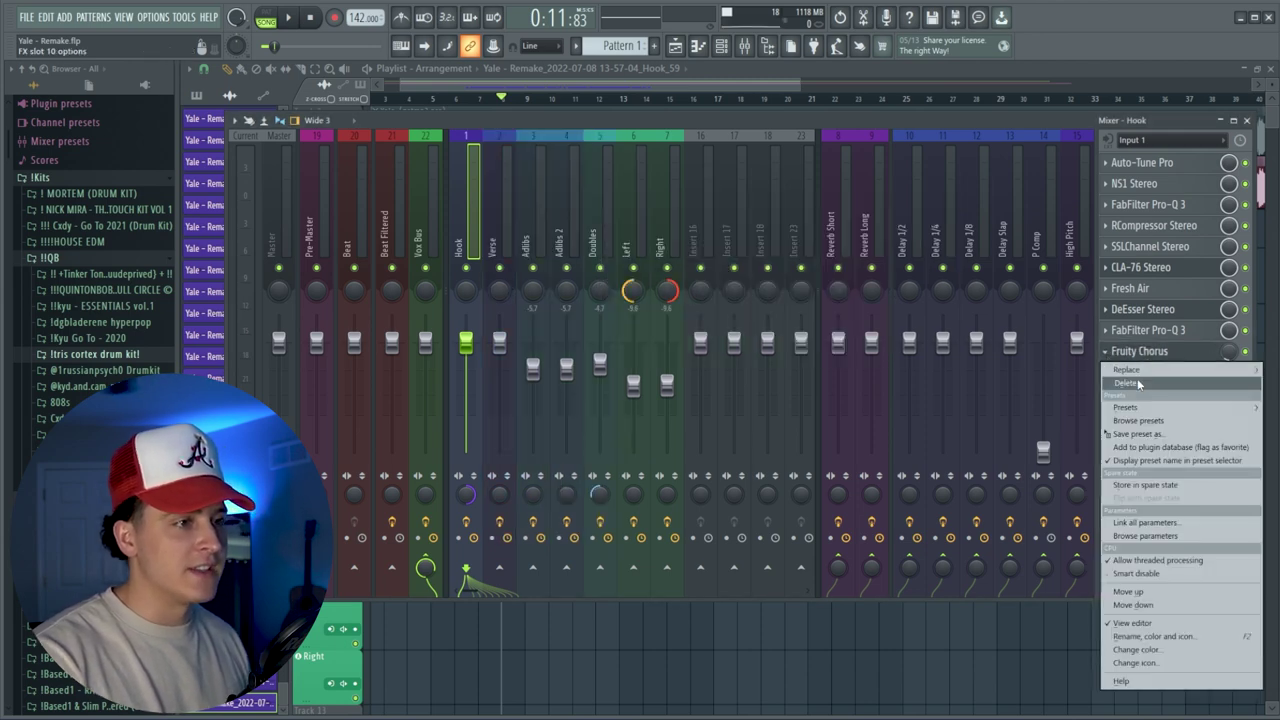
click(480, 245)
right_click(480, 245)
mouse_move(525, 222)
mouse_move(720, 236)
mouse_down()
mouse_move(735, 265)
mouse_move(736, 240)
mouse_up()
Replace Fruity Chorus with Fruity parametric EQ 2 in slot 10 of the copied Hook track on insert 17.
click(1105, 351)
click(1130, 374)
click(1128, 351)
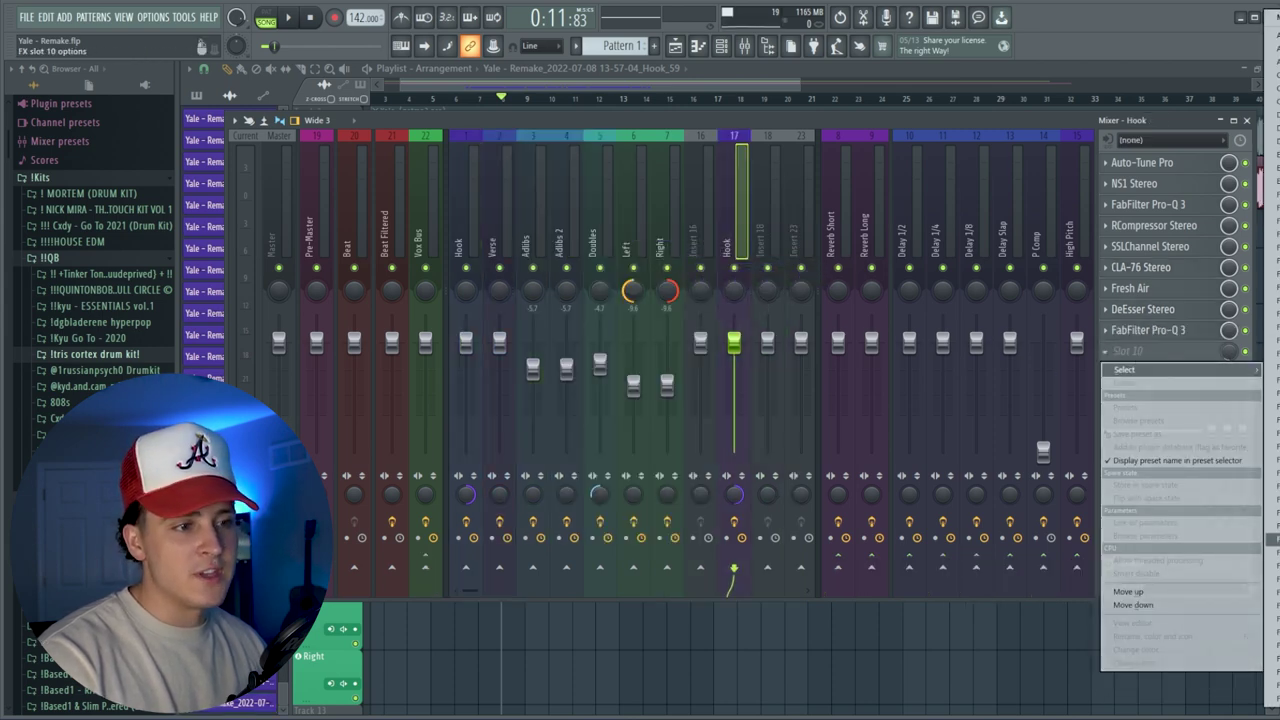
click(1270, 566)
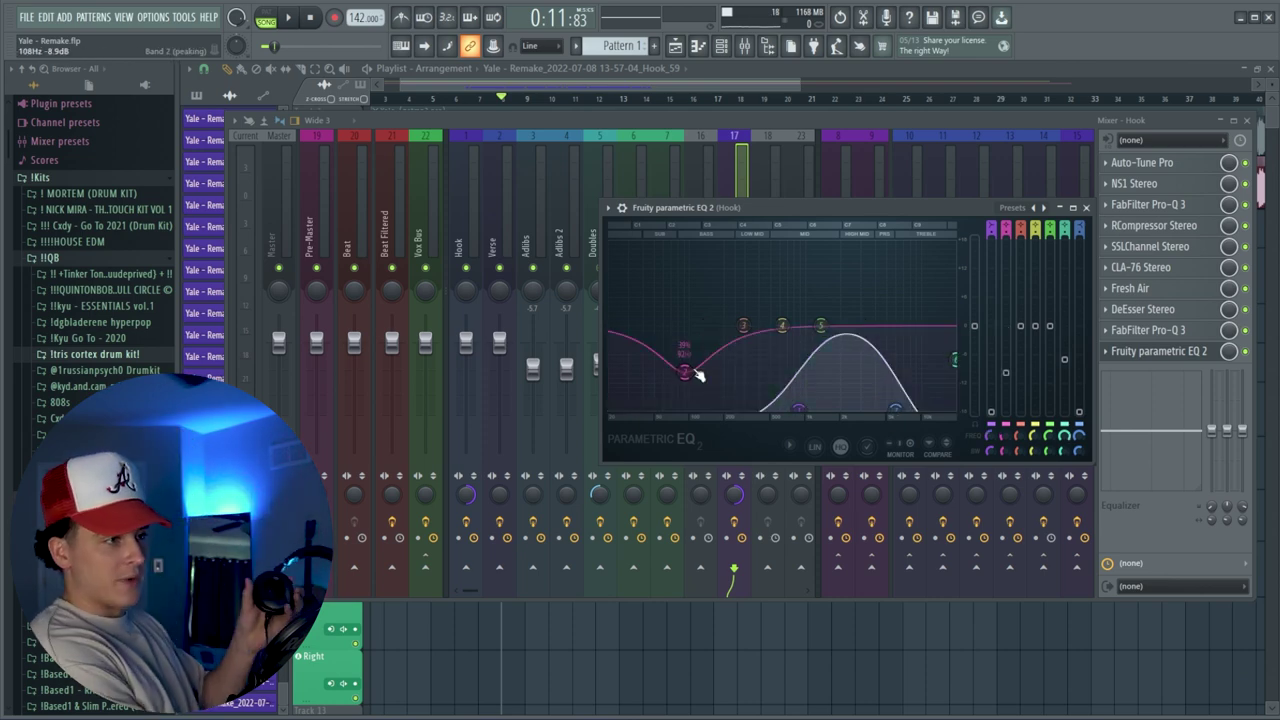
key(Escape)
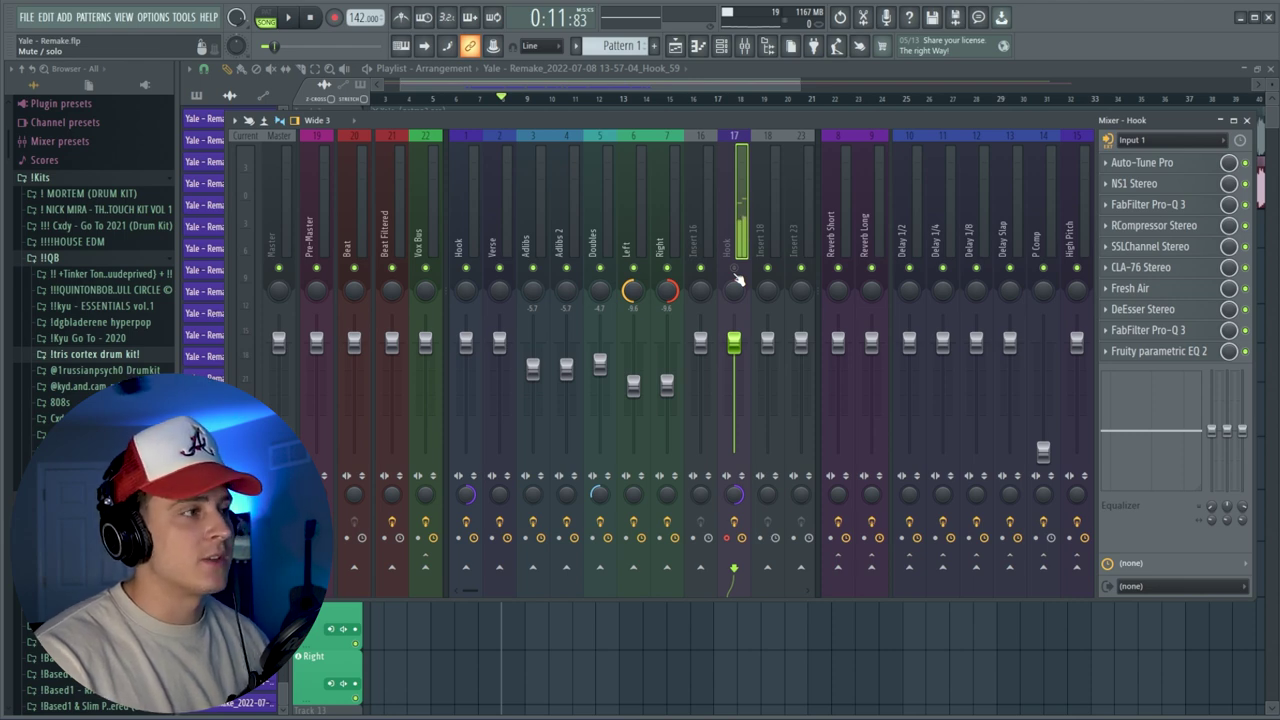
Record a new Hook vocal take in the playlist from bar 23 and stop the recording.
key(F9)
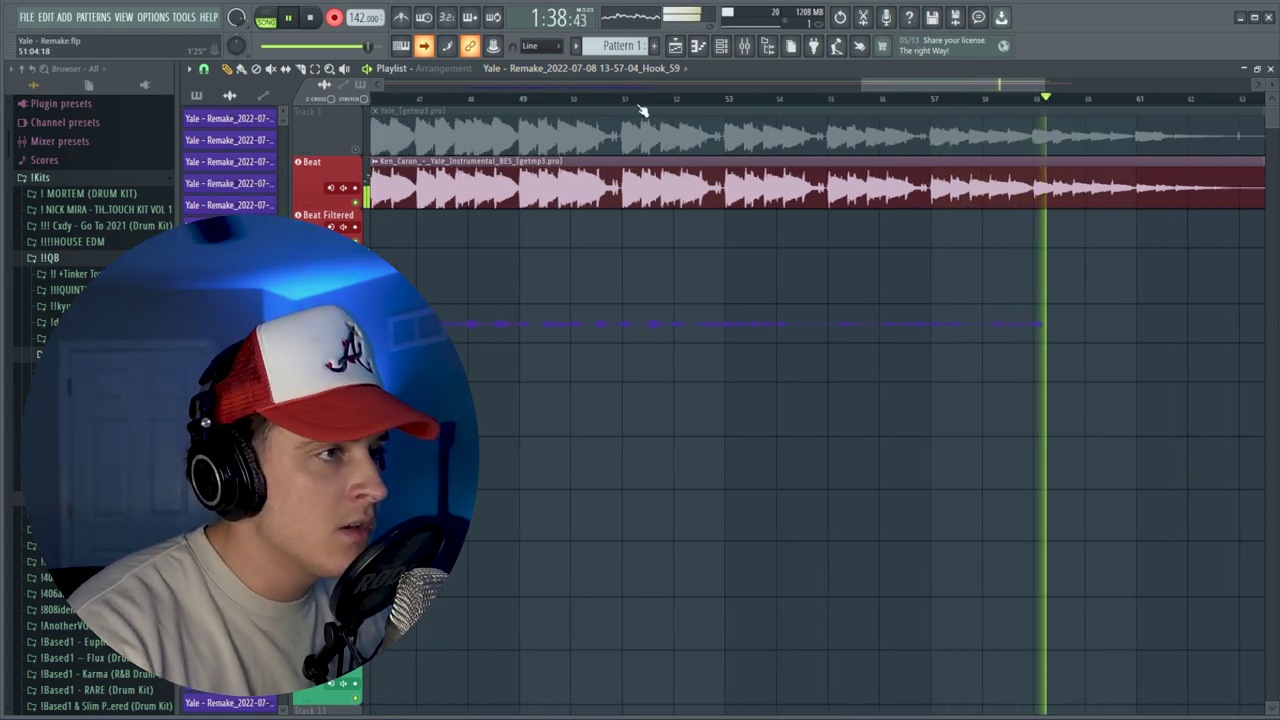
key(space)
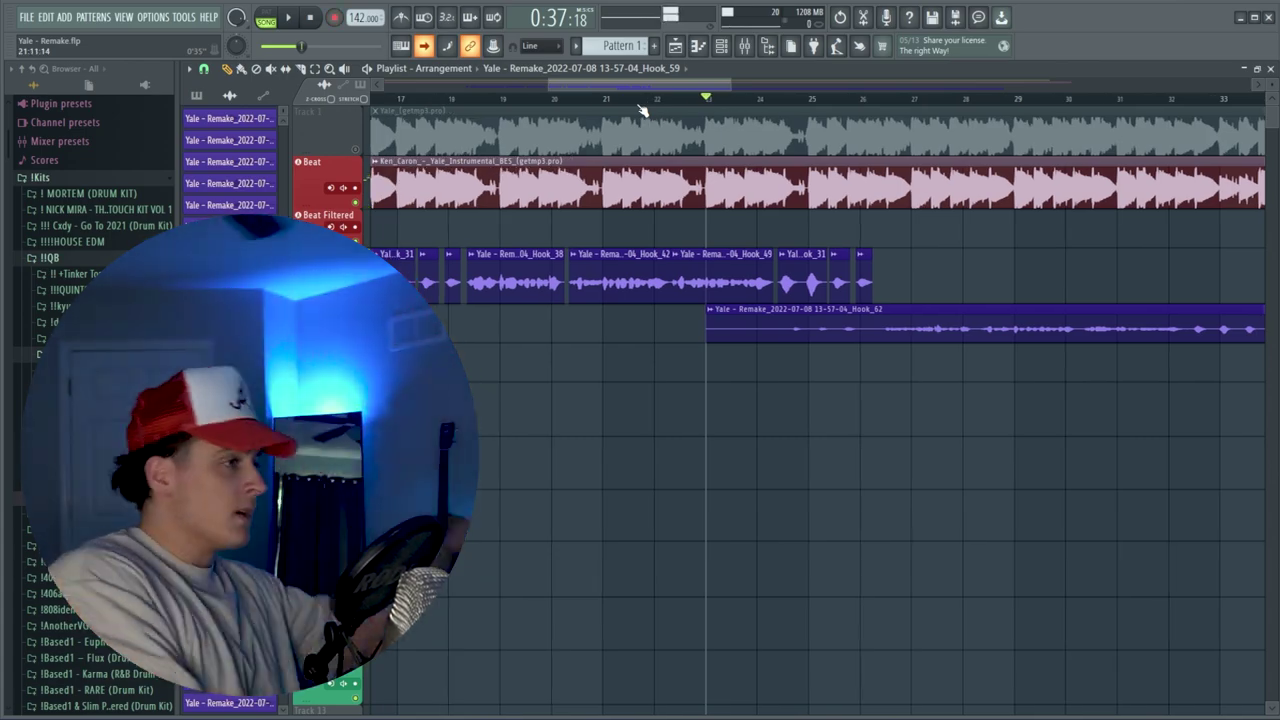